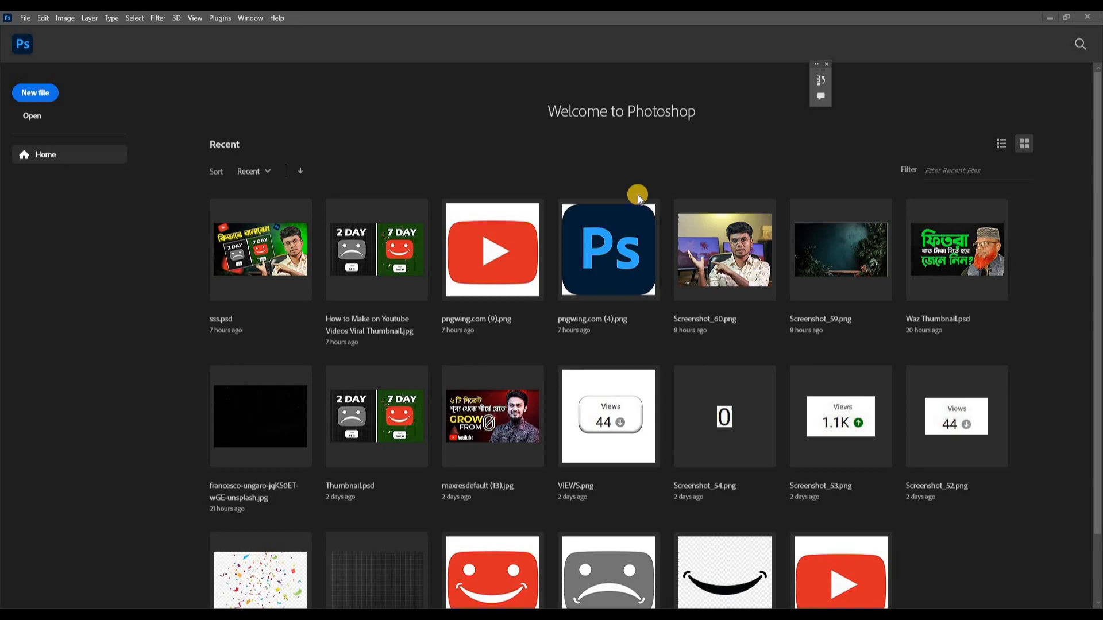
Create a 1920 x 1080 px document at 300 ppi and fill its layer with black
{"action": "left_click", "coordinate": [25, 18]}
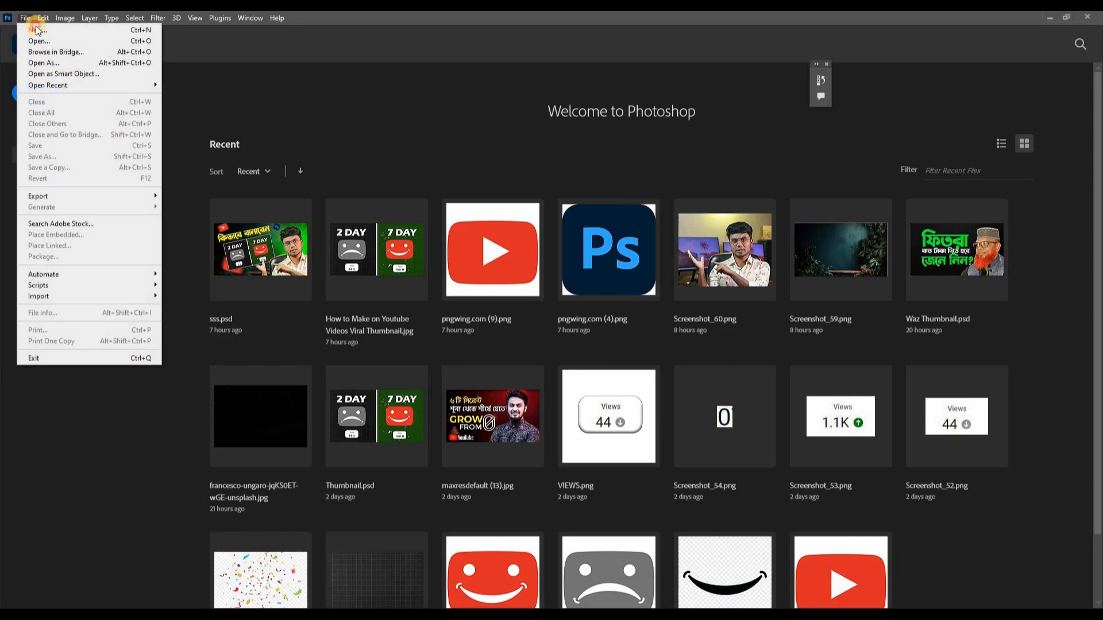
{"action": "key", "text": "Return"}
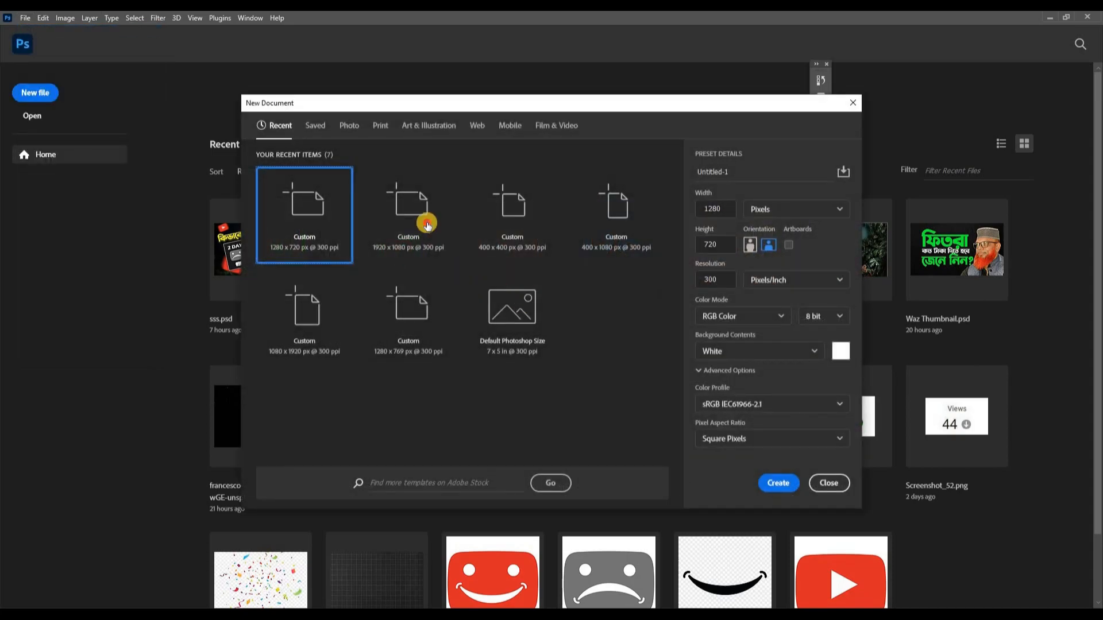
{"action": "left_click", "coordinate": [778, 482]}
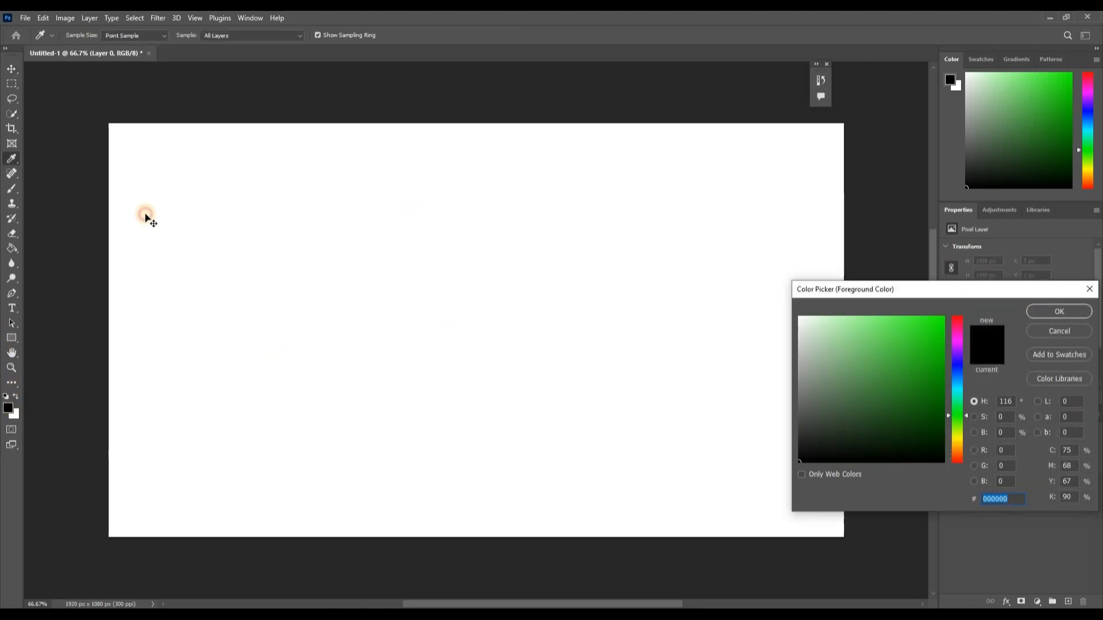
{"action": "left_click", "coordinate": [13, 248]}
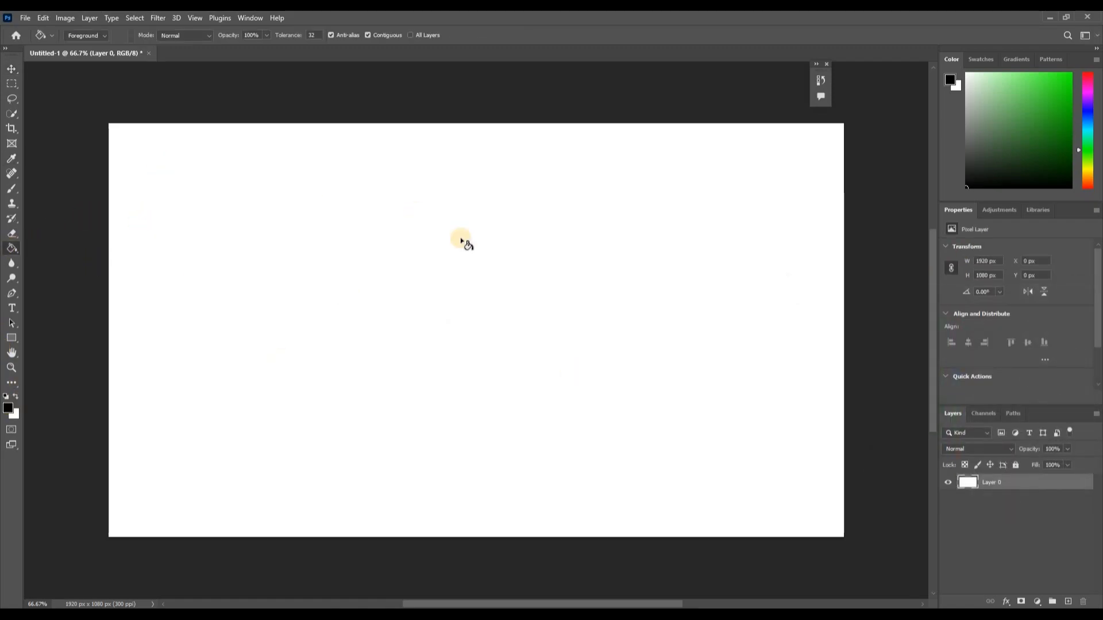
{"action": "left_click", "coordinate": [462, 240]}
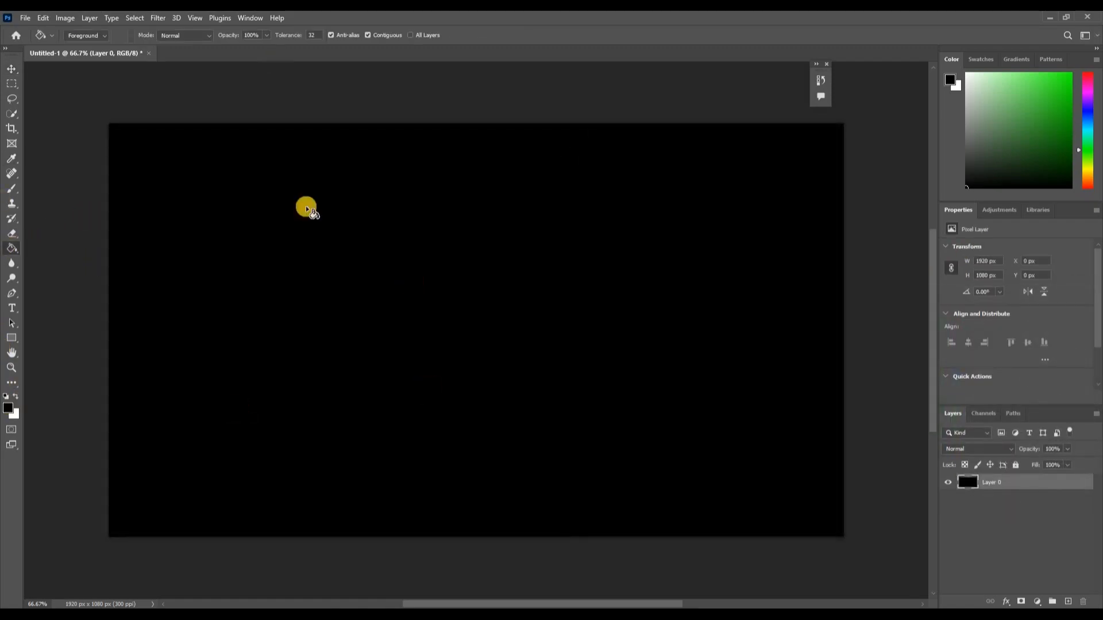
Switch the keyboard input to Bijoy Classic and add the white horizontal text "রমাদান" near the canvas centre at 36 pt
{"action": "left_click", "coordinate": [9, 309]}
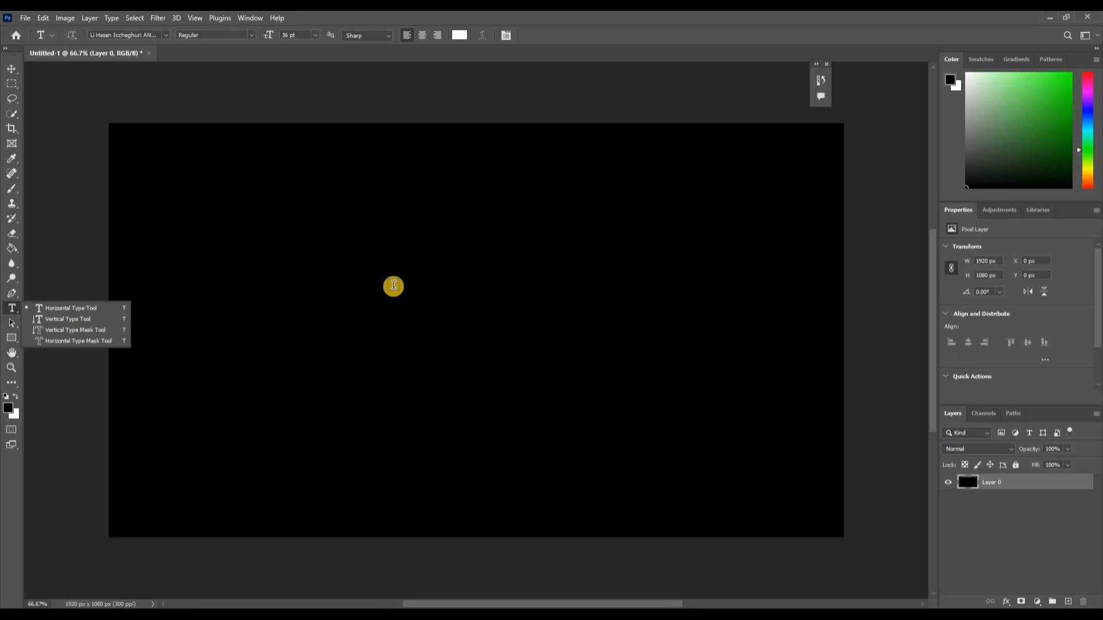
{"action": "left_click", "coordinate": [392, 286]}
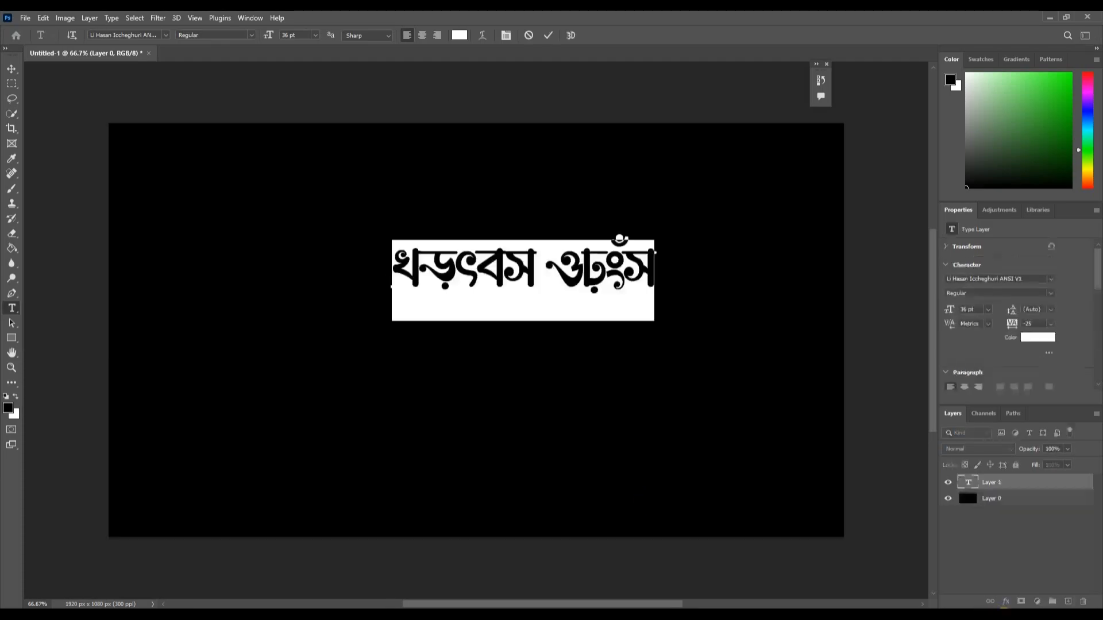
{"action": "right_click", "coordinate": [901, 612]}
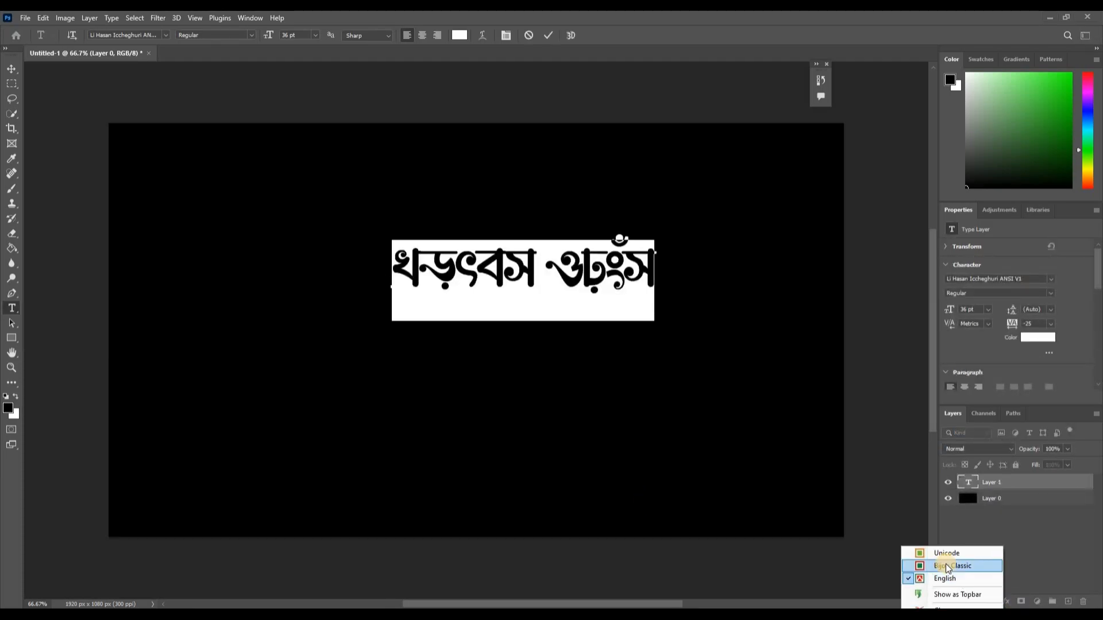
{"action": "left_click", "coordinate": [486, 273]}
{"action": "double_click", "coordinate": [485, 269]}
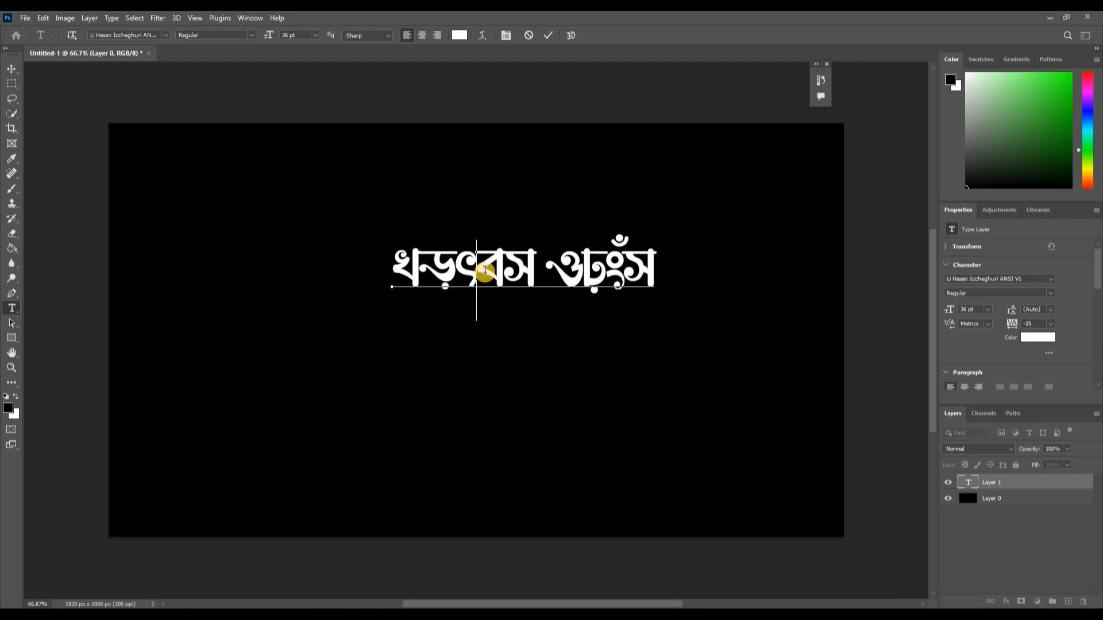
{"action": "left_click", "coordinate": [486, 269]}
{"action": "triple_click", "coordinate": [485, 269]}
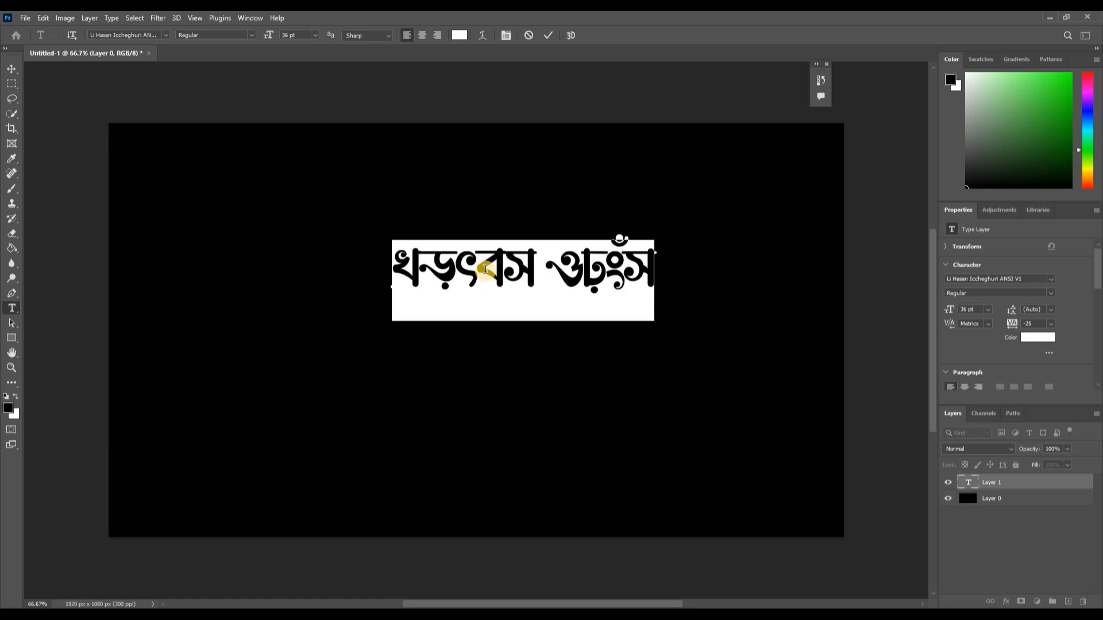
{"action": "type", "text": "igv"}
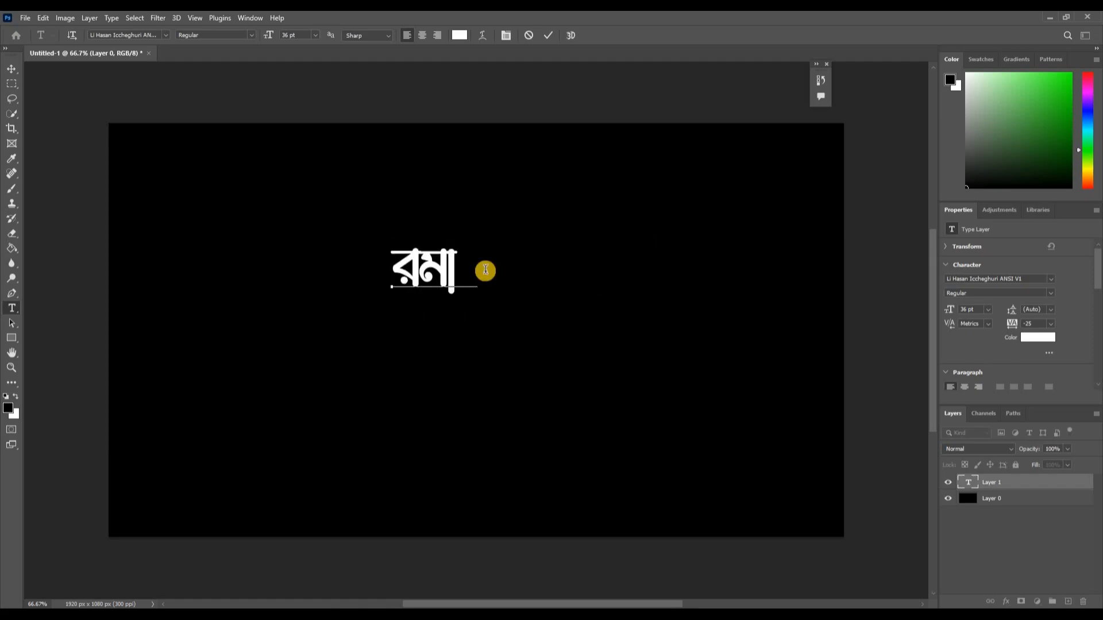
{"action": "type", "text": "`vb"}
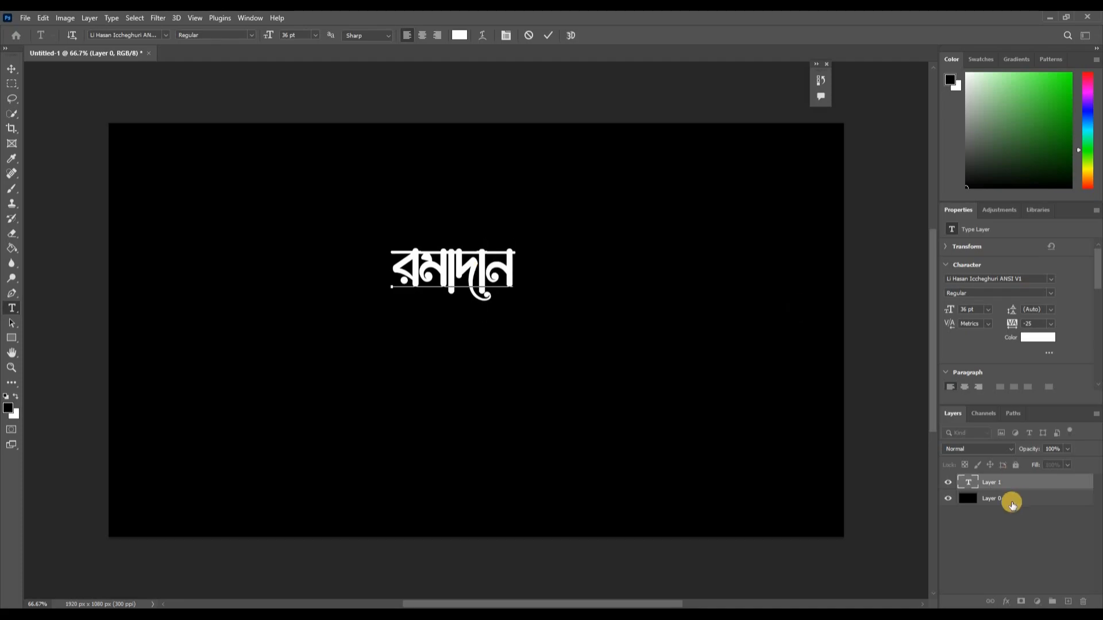
Add "এলো" as a separate 36 pt text layer below the first word and move it slightly down
{"action": "left_click", "coordinate": [488, 382]}
{"action": "left_click", "coordinate": [487, 382]}
{"action": "key", "text": "BackSpace"}
{"action": "type", "text": "G"}
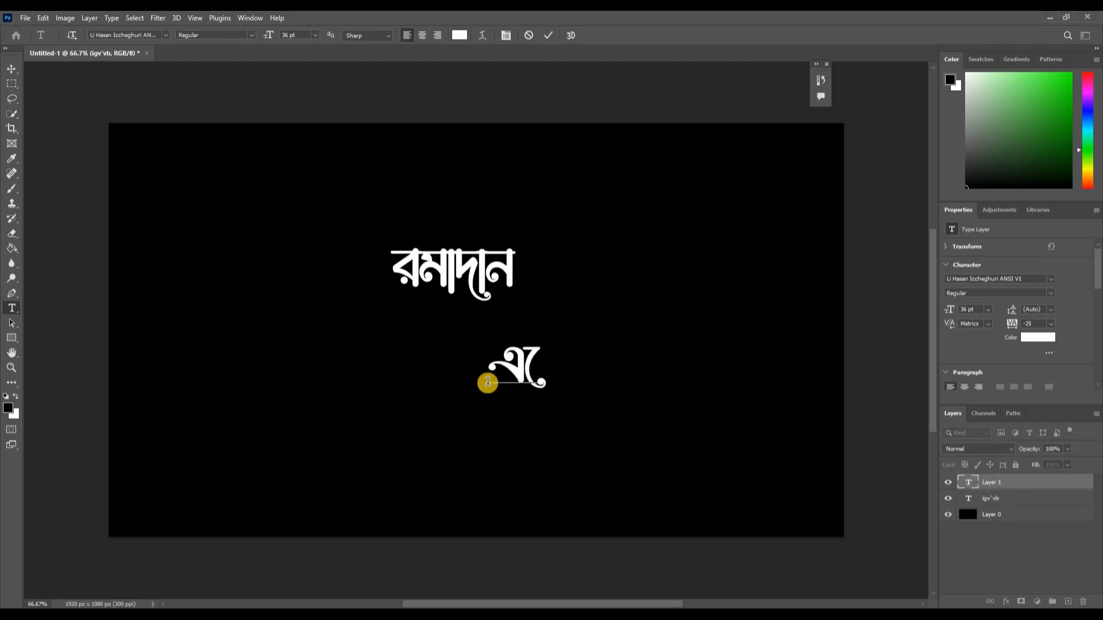
{"action": "type", "text": "‡jv"}
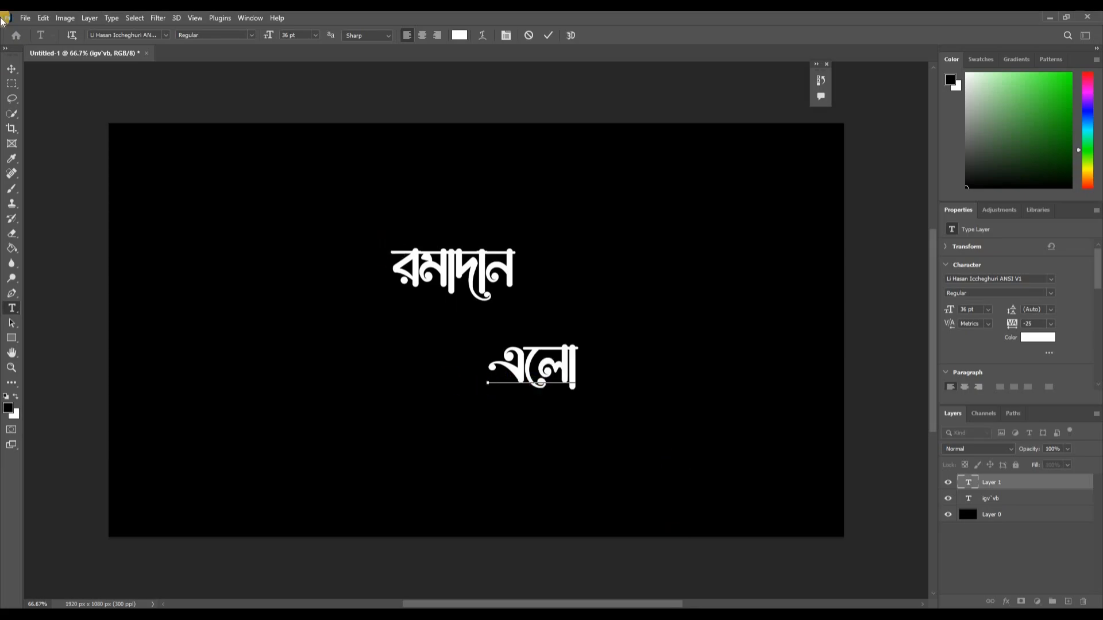
{"action": "left_click", "coordinate": [10, 68]}
{"action": "left_click_drag", "start_coordinate": [518, 367], "coordinate": [521, 404]}
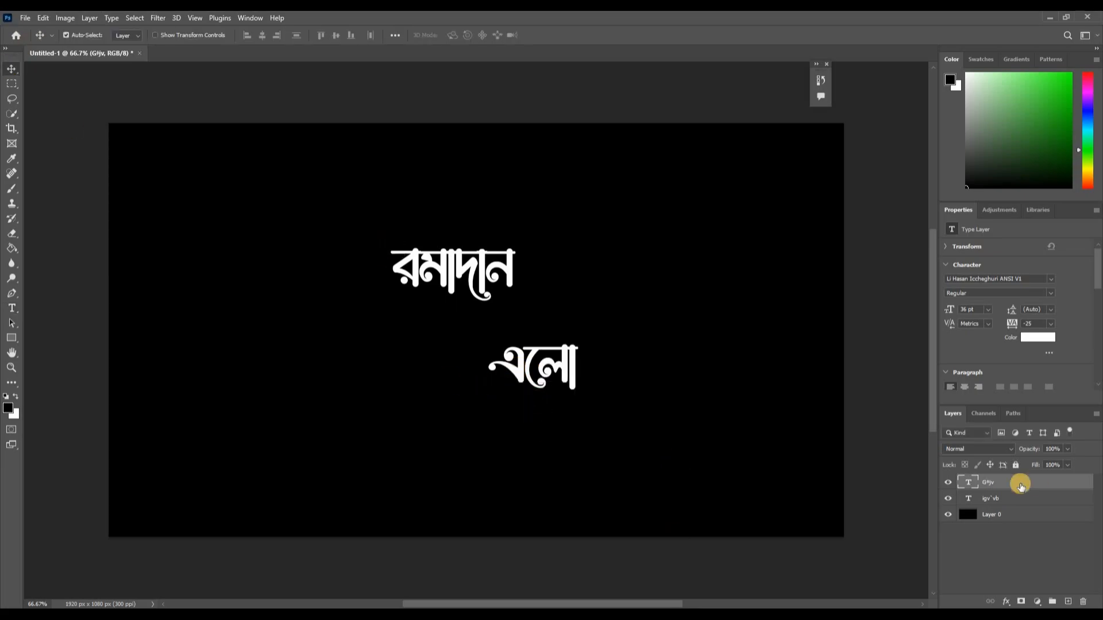
Reposition the two words, shifting "রমাদান" toward the left and "এলো" further down to leave room between them
{"action": "left_click_drag", "start_coordinate": [441, 284], "coordinate": [460, 303]}
{"action": "left_click", "coordinate": [11, 308]}
{"action": "left_click", "coordinate": [499, 283]}
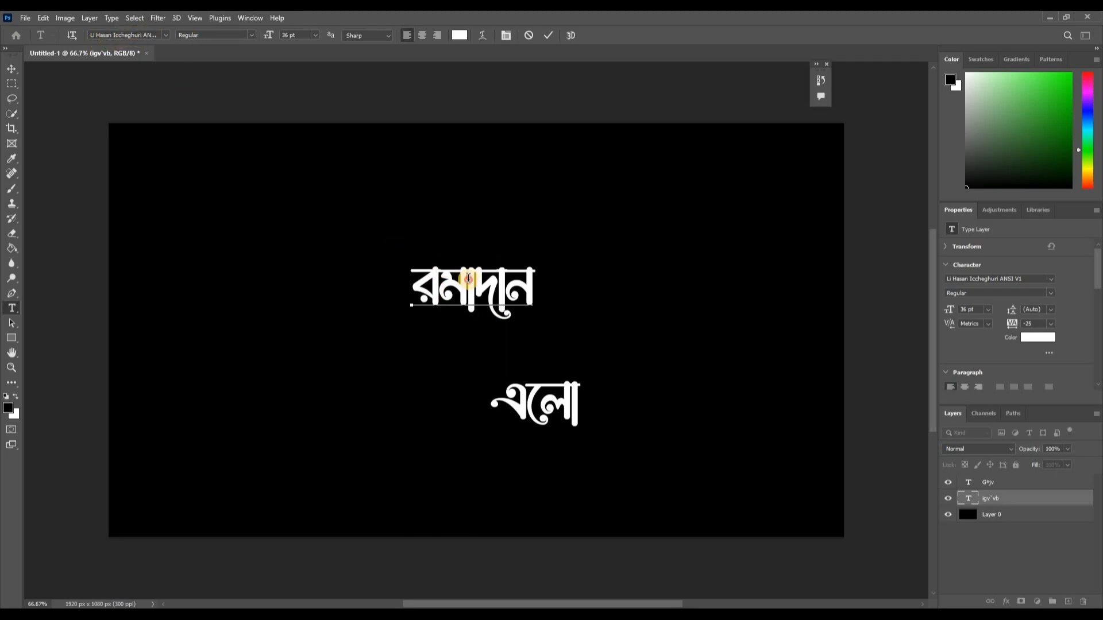
{"action": "left_click", "coordinate": [12, 67]}
{"action": "left_click_drag", "start_coordinate": [477, 286], "coordinate": [450, 286]}
{"action": "left_click_drag", "start_coordinate": [521, 407], "coordinate": [504, 447]}
{"action": "left_click_drag", "start_coordinate": [489, 281], "coordinate": [460, 281]}
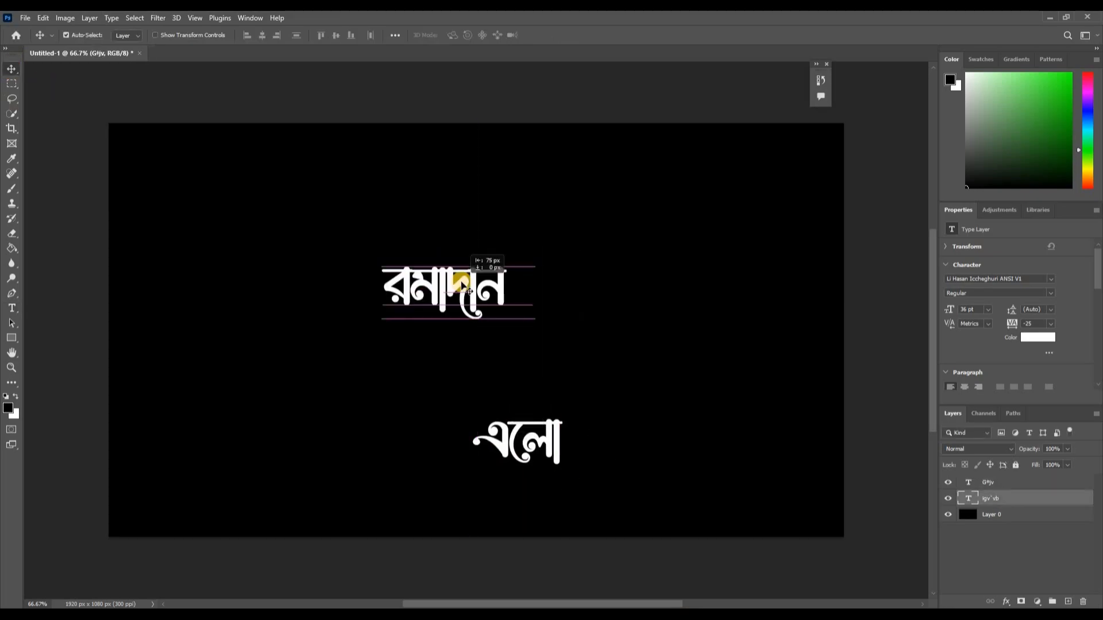
Scale "রমাদান" up to about 190% and place it centrally above "এলো"
{"action": "key", "text": "ctrl+t"}
{"action": "left_click_drag", "start_coordinate": [506, 337], "coordinate": [521, 295]}
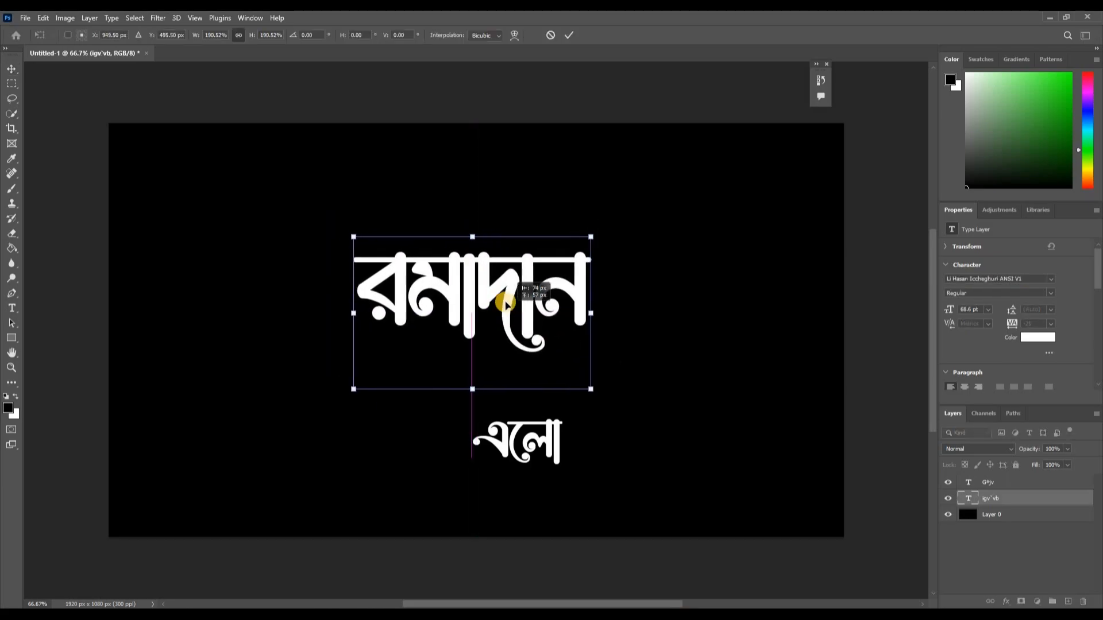
{"action": "key", "text": "Return"}
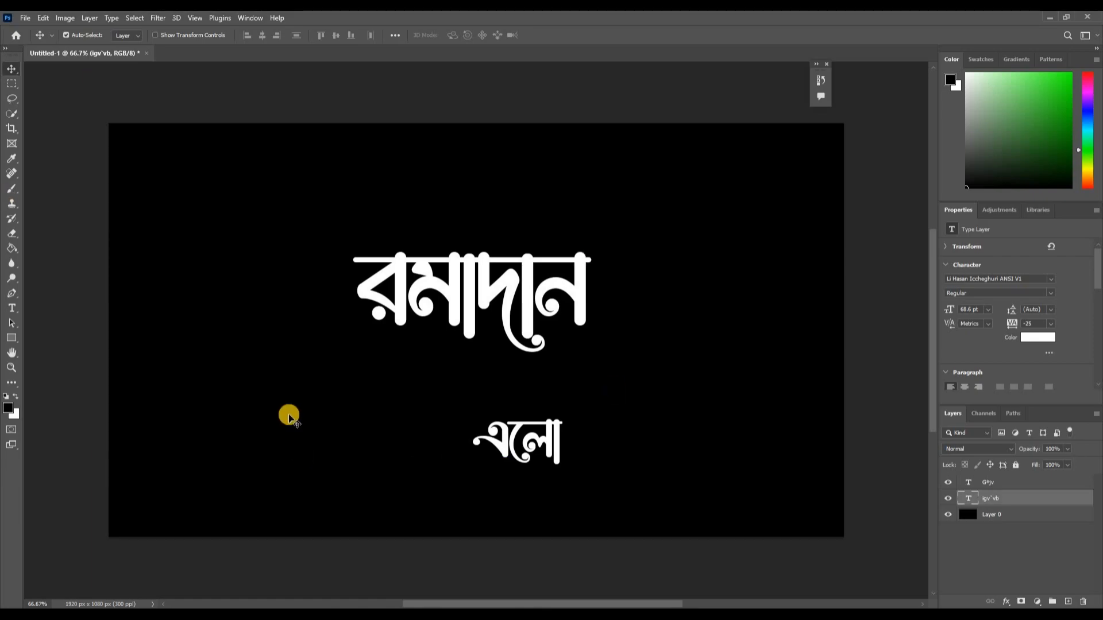
Cut the letters "মাদান" from the large word so that its text layer holds only "র"
{"action": "left_click", "coordinate": [10, 309]}
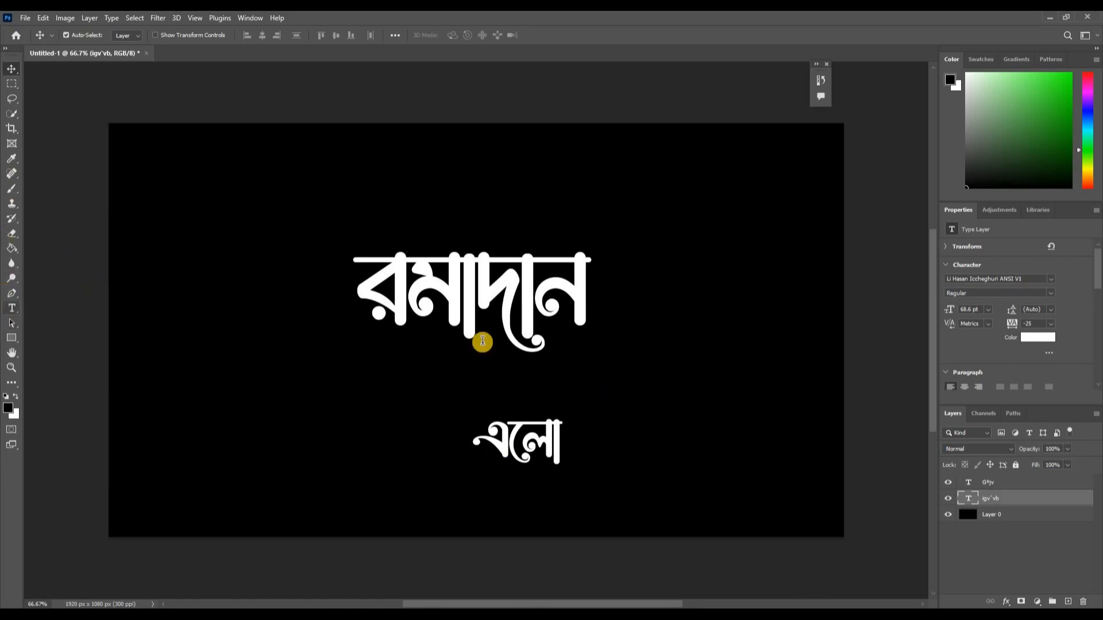
{"action": "left_click_drag", "start_coordinate": [406, 299], "coordinate": [672, 299]}
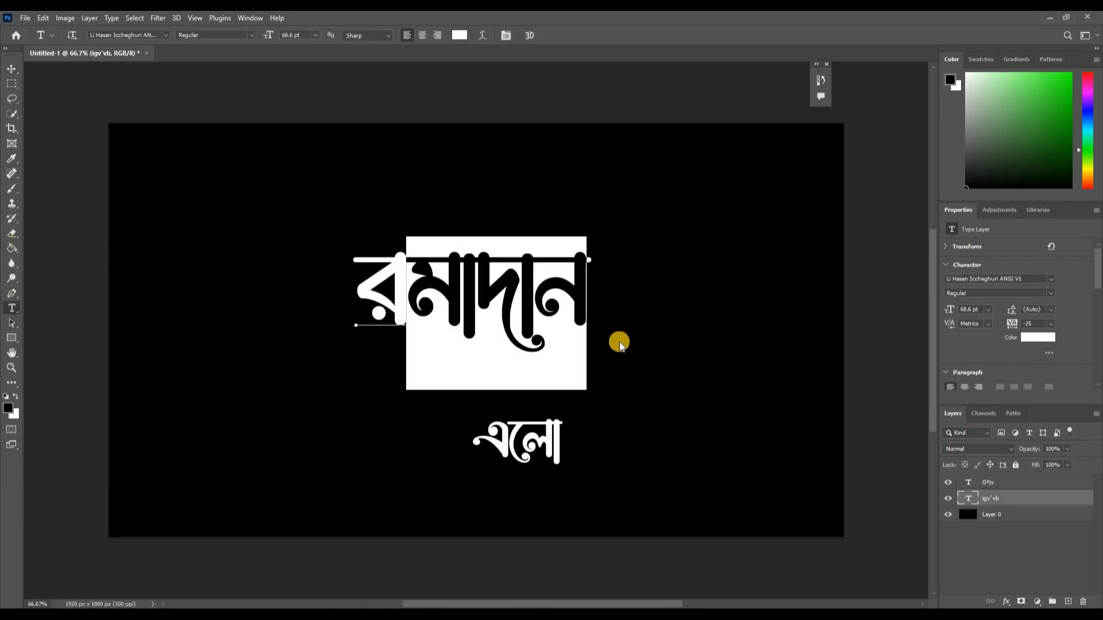
{"action": "key", "text": "ctrl+x"}
{"action": "left_click", "coordinate": [12, 68]}
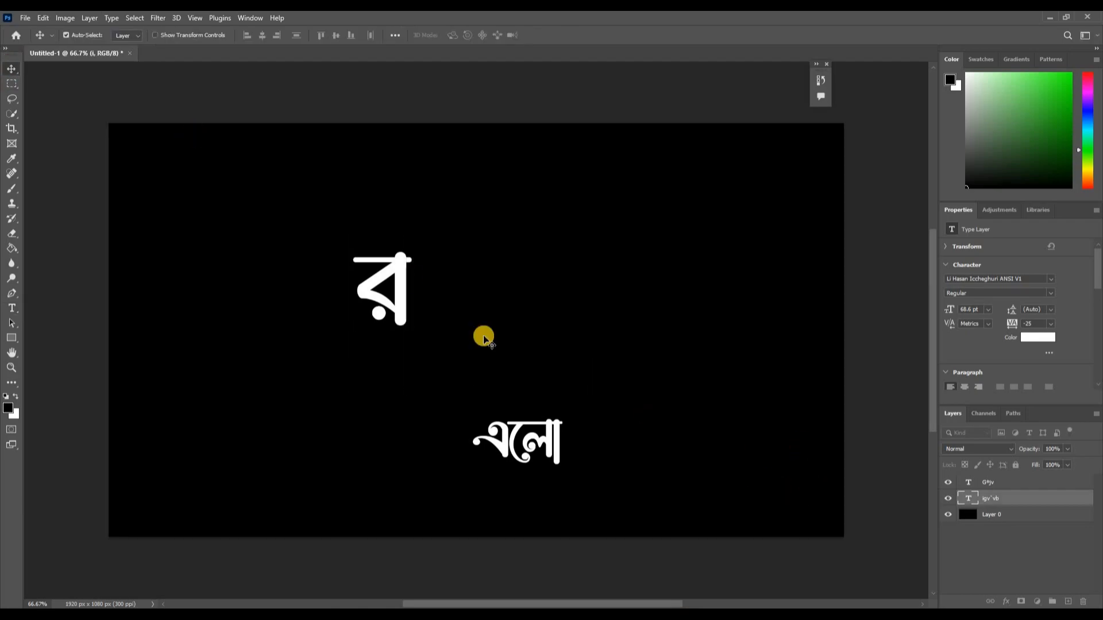
Enlarge the letter "র" to about 88 pt, extending it upward from its current place
{"action": "key", "text": "ctrl+t"}
{"action": "mouse_move", "coordinate": [450, 214]}
{"action": "left_mouse_down"}
{"action": "mouse_move", "coordinate": [416, 175]}
{"action": "mouse_move", "coordinate": [411, 234]}
{"action": "mouse_move", "coordinate": [457, 203]}
{"action": "left_mouse_up"}
{"action": "left_click_drag", "start_coordinate": [411, 236], "coordinate": [430, 190]}
{"action": "key", "text": "Return"}
Add "মা" as a new 36 pt text layer in the empty area to the right of "র"
{"action": "left_click", "coordinate": [11, 308]}
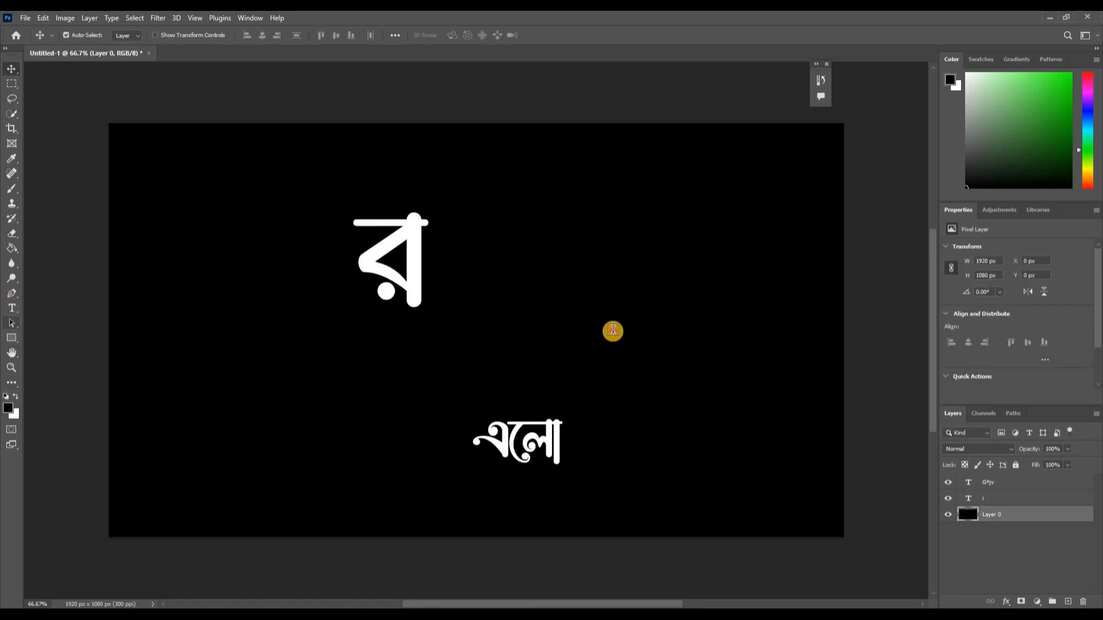
{"action": "left_click", "coordinate": [613, 330]}
{"action": "type", "text": "gv"}
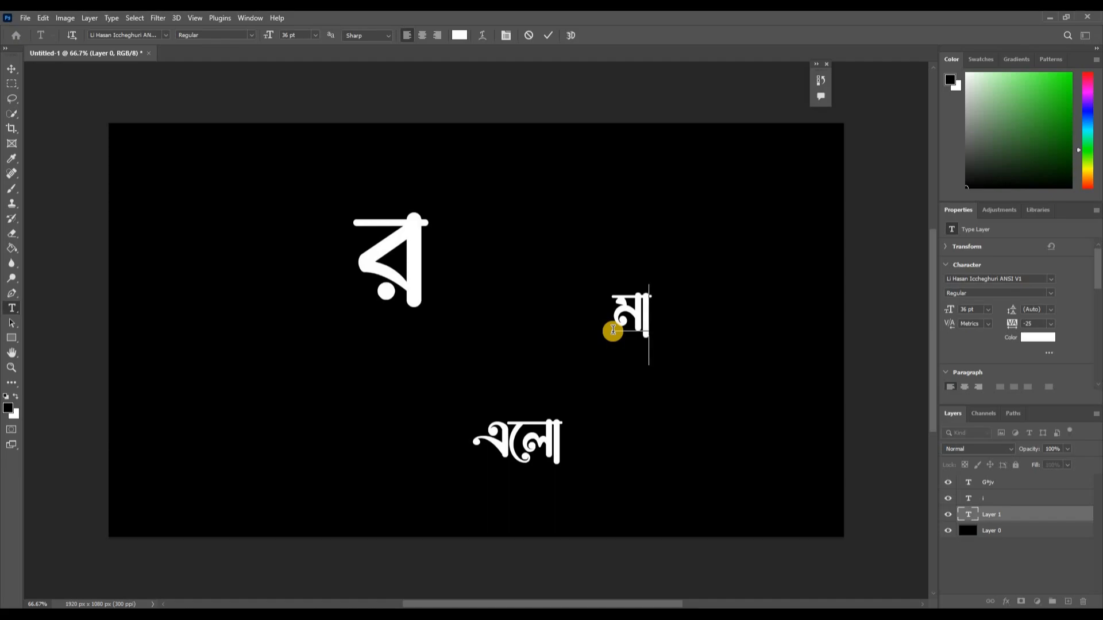
{"action": "left_click", "coordinate": [11, 67]}
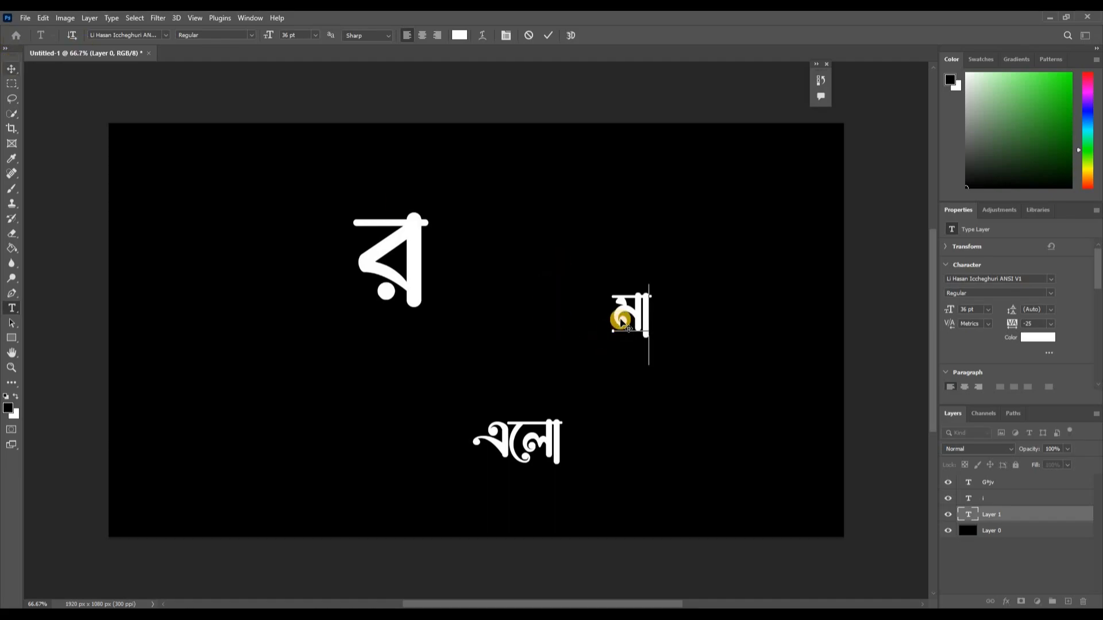
Scale "মা" to about 197% (71 pt) and set it directly against the right side of "র", slightly lower
{"action": "left_click_drag", "start_coordinate": [448, 233], "coordinate": [513, 400]}
{"action": "key", "text": "ctrl+t"}
{"action": "left_click_drag", "start_coordinate": [475, 314], "coordinate": [484, 315]}
{"action": "left_click_drag", "start_coordinate": [497, 389], "coordinate": [471, 314]}
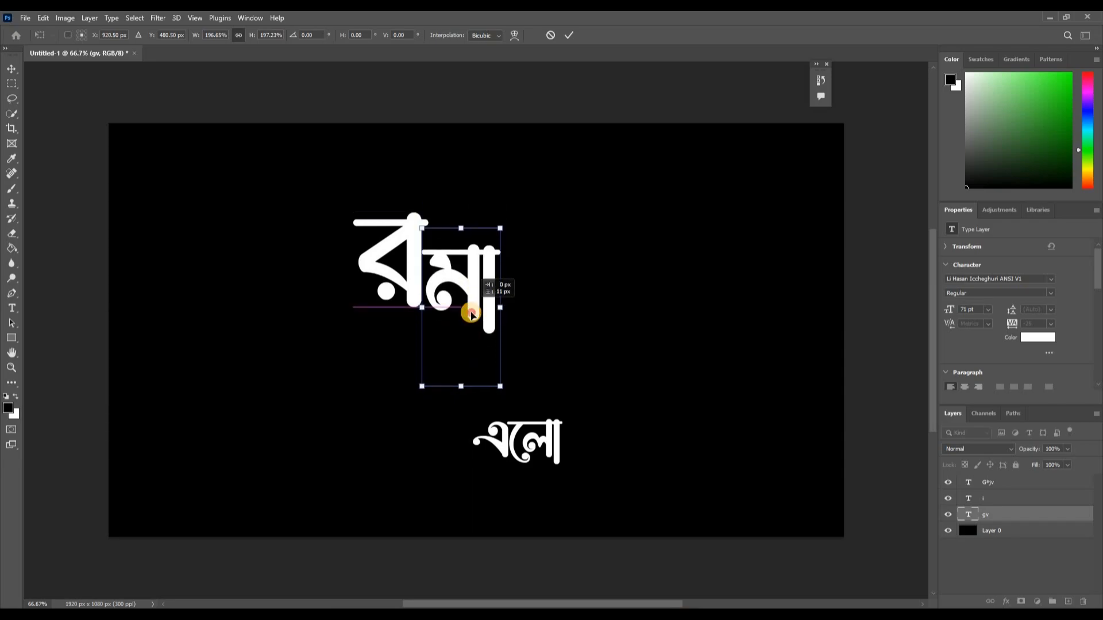
{"action": "left_click_drag", "start_coordinate": [471, 259], "coordinate": [469, 308]}
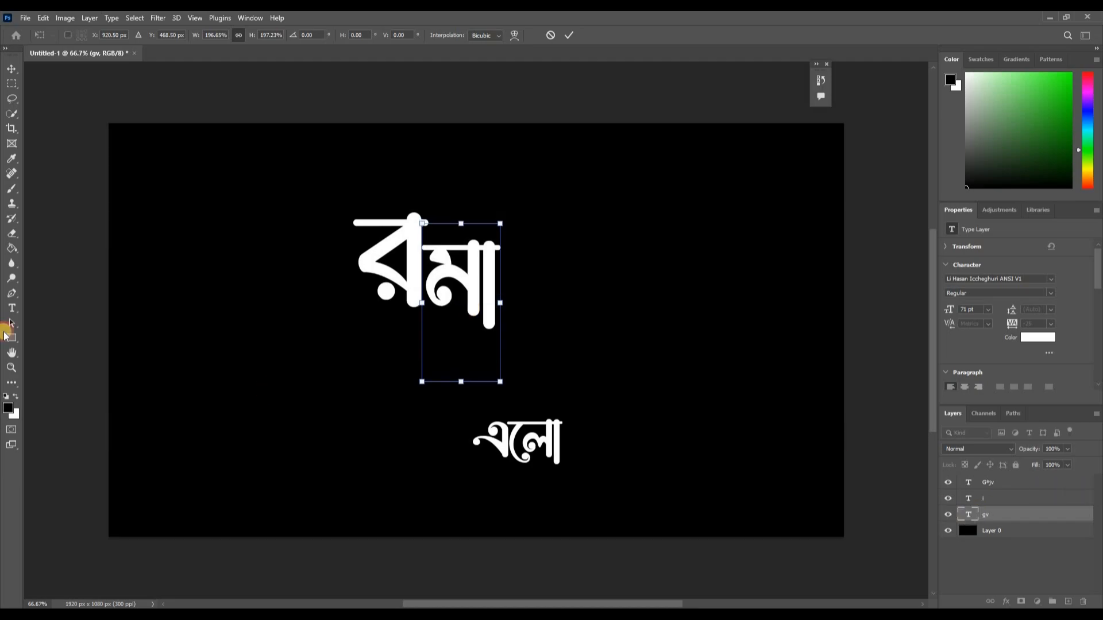
{"action": "key", "text": "Return"}
Add the letter "দ" as its own 36 pt text layer in the empty area below and left of "র"
{"action": "key", "text": "t"}
{"action": "left_click", "coordinate": [279, 396]}
{"action": "type", "text": "দ"}
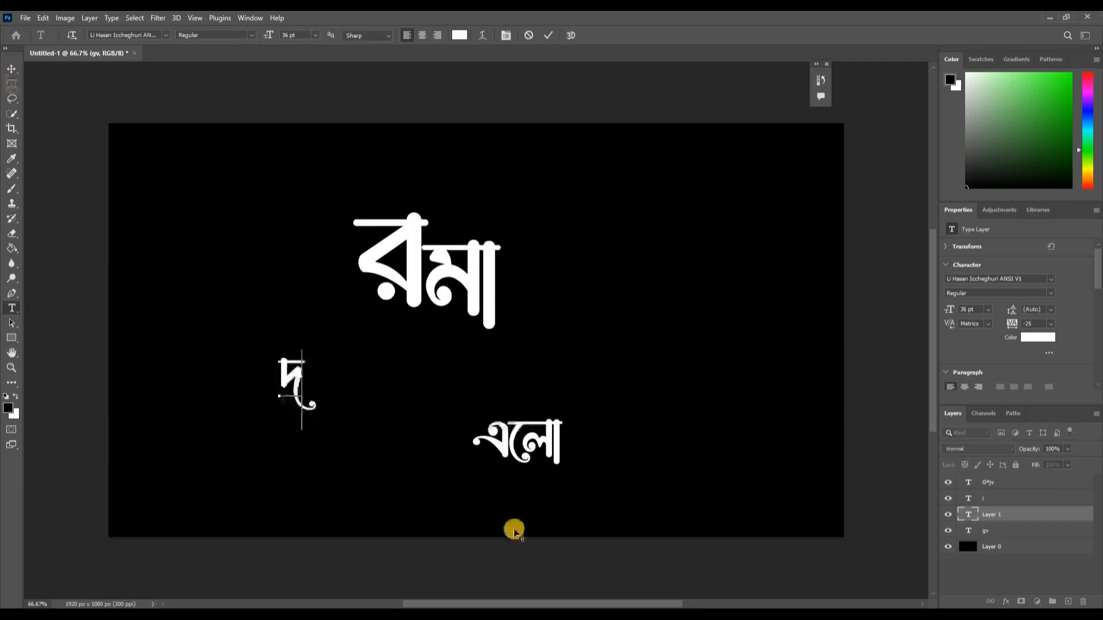
{"action": "left_click", "coordinate": [11, 70]}
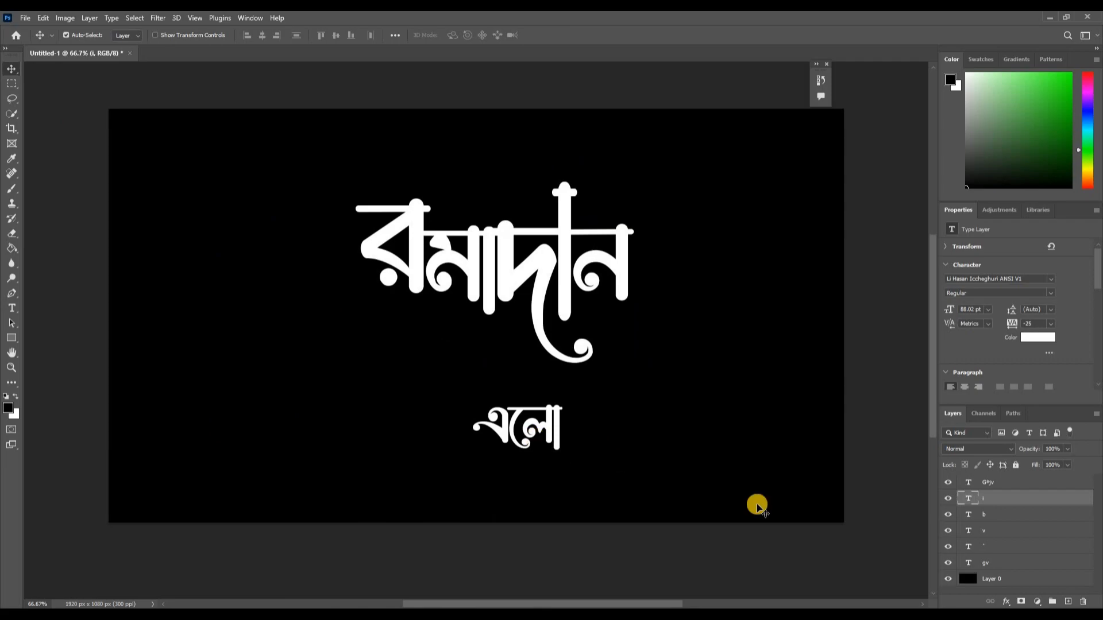
Rasterize all six text layers above the black background layer together
{"action": "scroll", "coordinate": [588, 319], "scroll_direction": "up", "scroll_amount": 1}
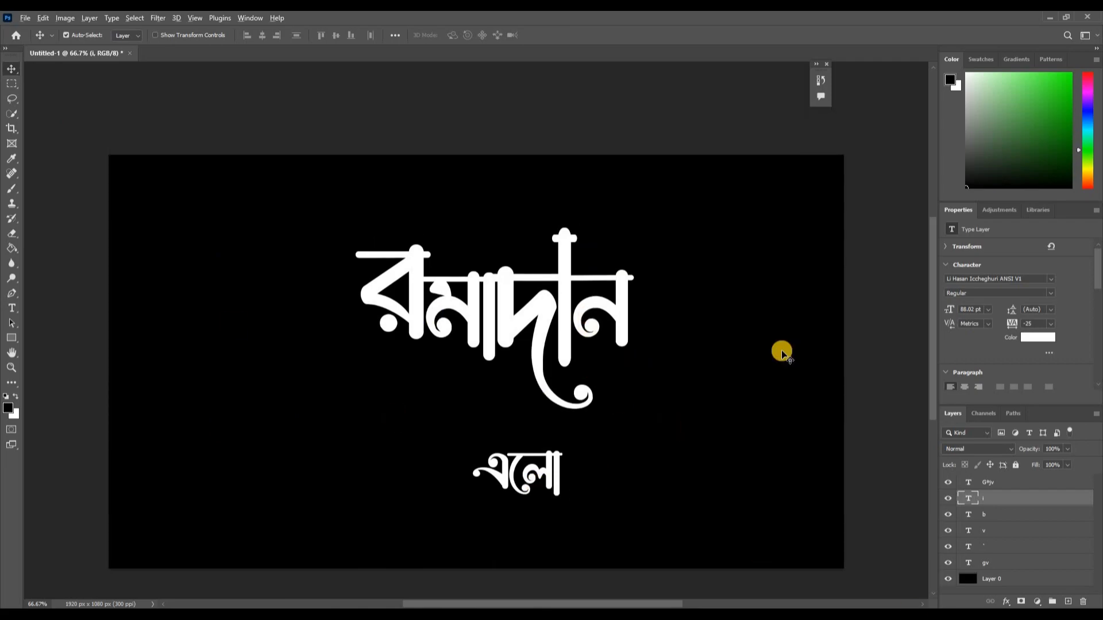
{"action": "scroll", "coordinate": [772, 338], "scroll_direction": "down", "scroll_amount": 2}
{"action": "scroll", "coordinate": [560, 305], "scroll_direction": "up", "scroll_amount": 2}
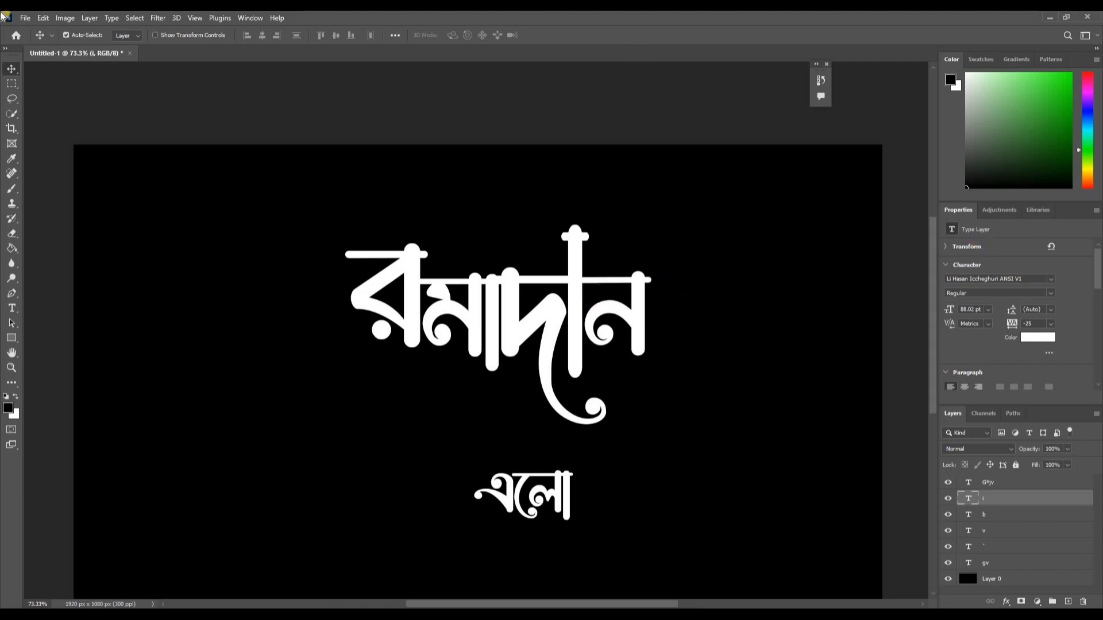
{"action": "left_click", "coordinate": [996, 564]}
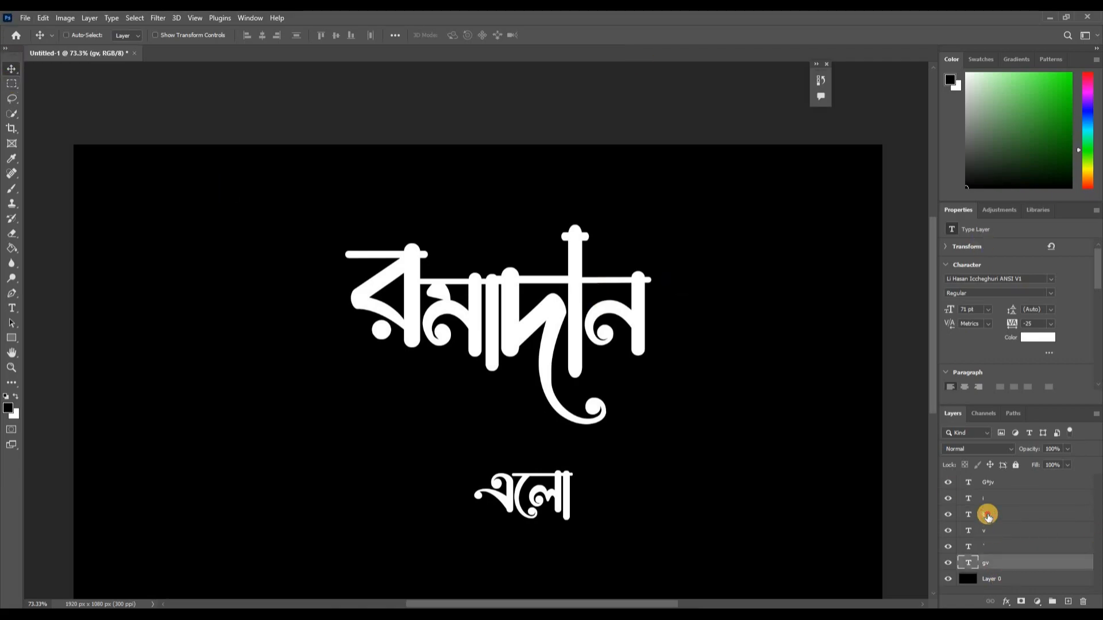
{"action": "left_click", "coordinate": [987, 515], "text": "shift"}
{"action": "left_click", "coordinate": [988, 482], "text": "shift"}
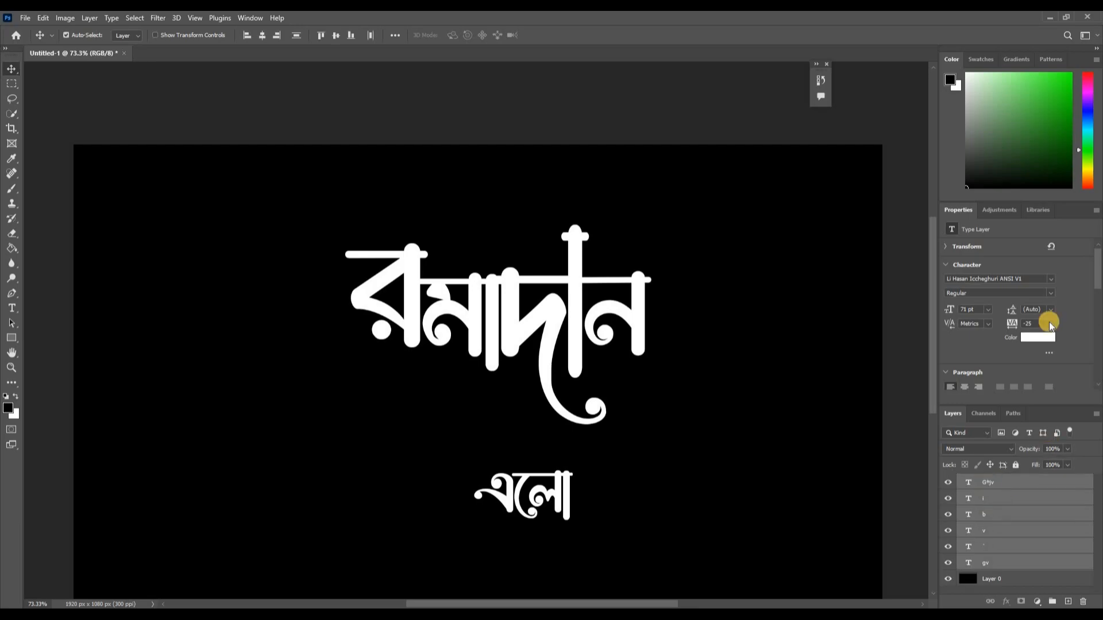
{"action": "right_click", "coordinate": [986, 499]}
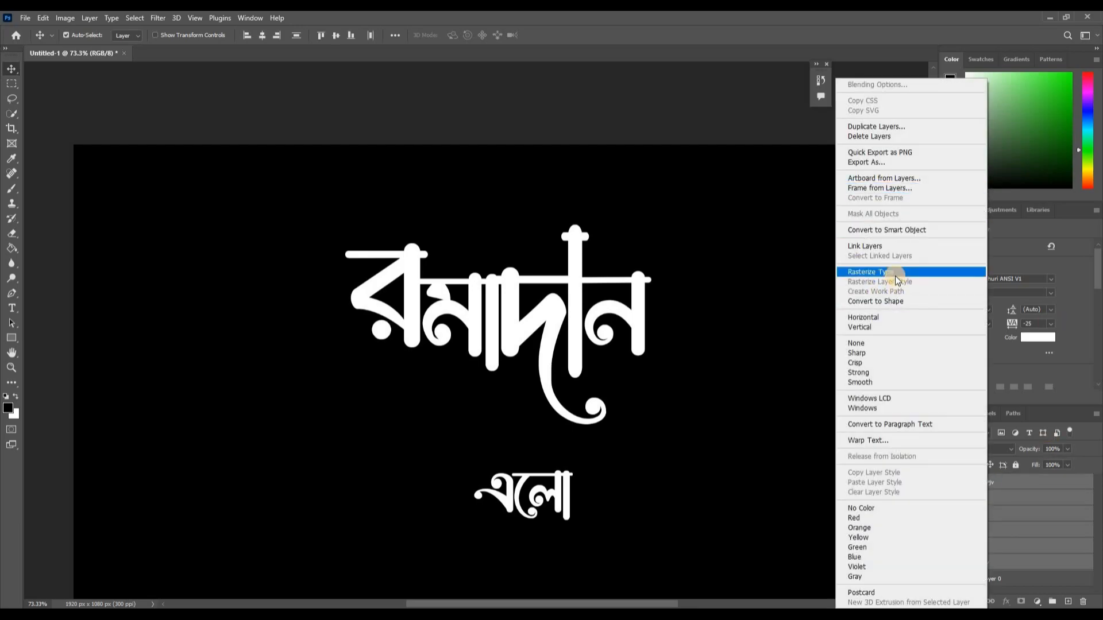
{"action": "key", "text": "Return"}
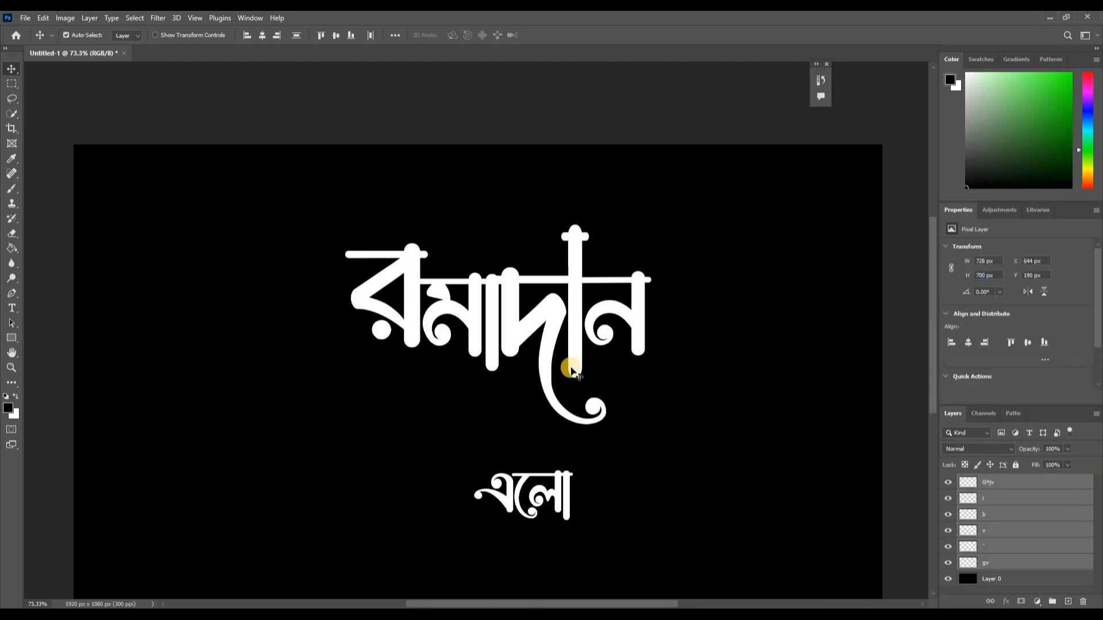
Group the six letter layers and marquee-select the headline bar across "মাদান", about 601 x 25 px, trying to clear it from the group
{"action": "left_click_drag", "start_coordinate": [1056, 576], "coordinate": [1054, 603]}
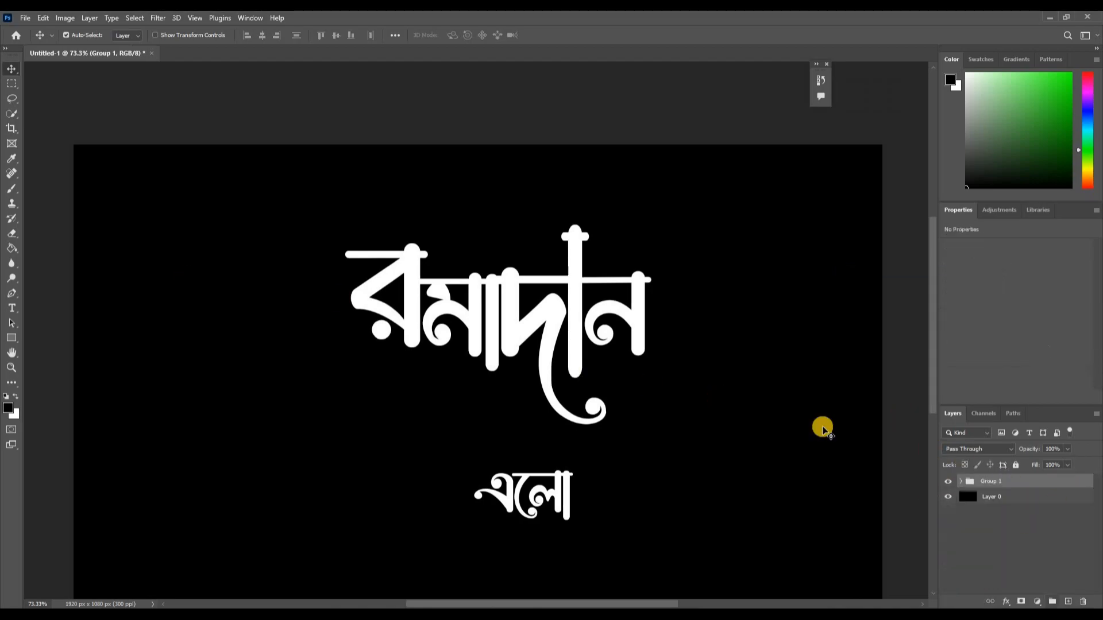
{"action": "left_click", "coordinate": [11, 84]}
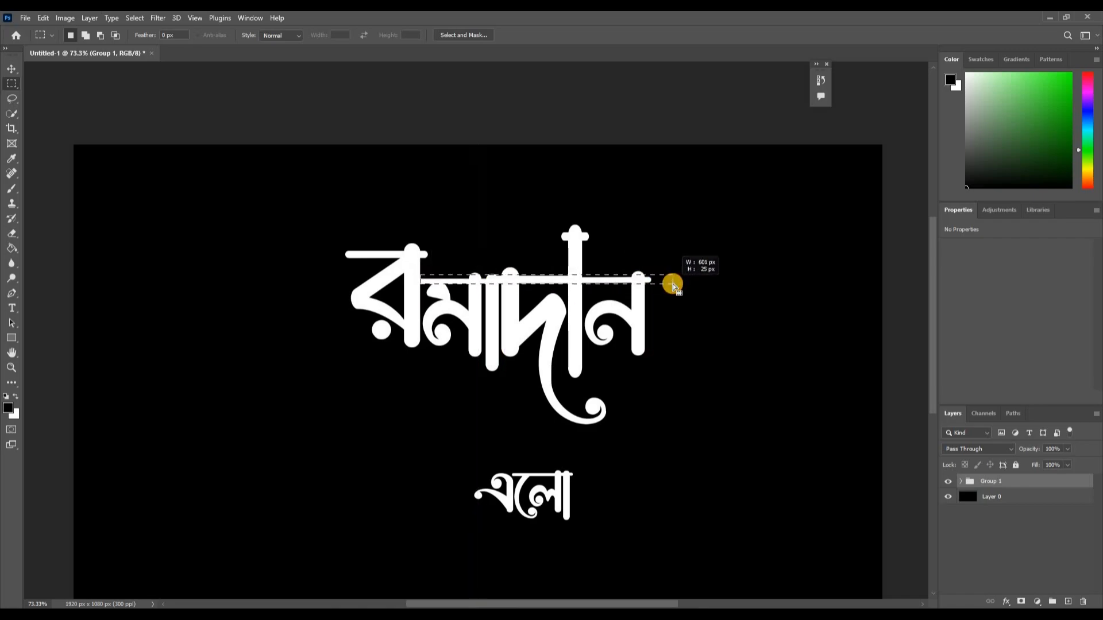
{"action": "left_click_drag", "start_coordinate": [669, 284], "coordinate": [673, 284]}
{"action": "key", "text": "Delete"}
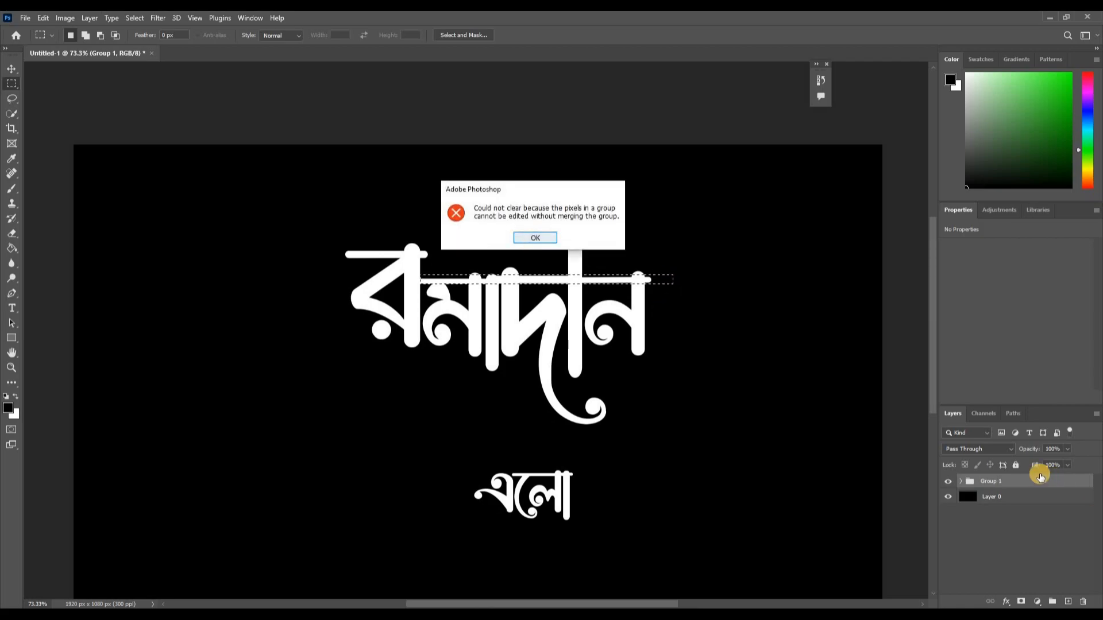
{"action": "key", "text": "Return"}
Clear the selected headline strip from the individual letter layers inside the group and remove the selection
{"action": "left_click", "coordinate": [960, 482]}
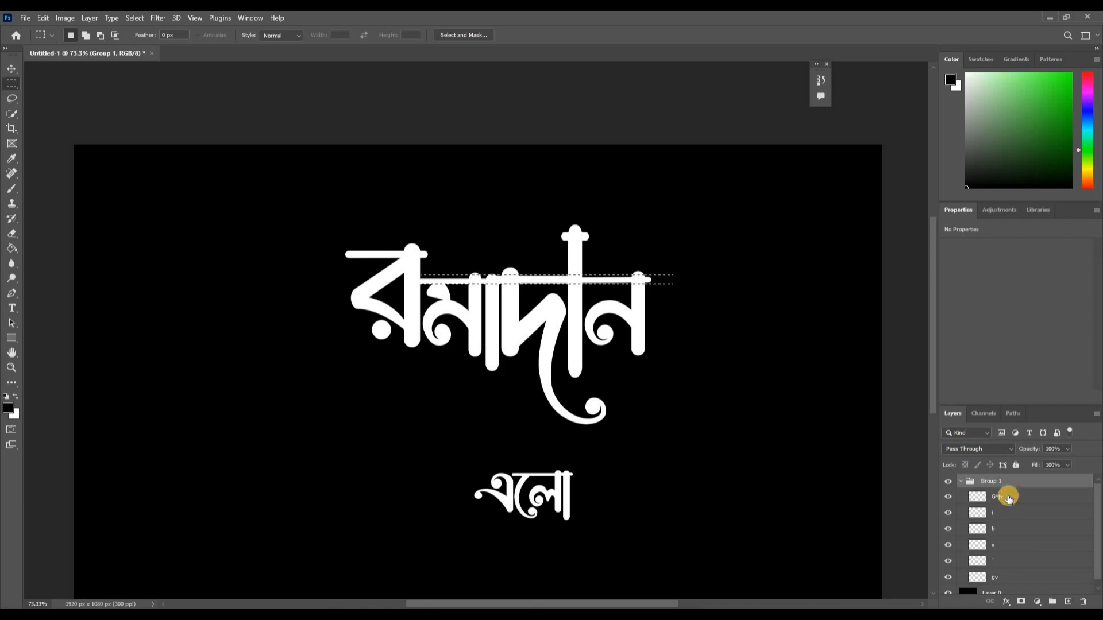
{"action": "left_click", "coordinate": [1009, 498]}
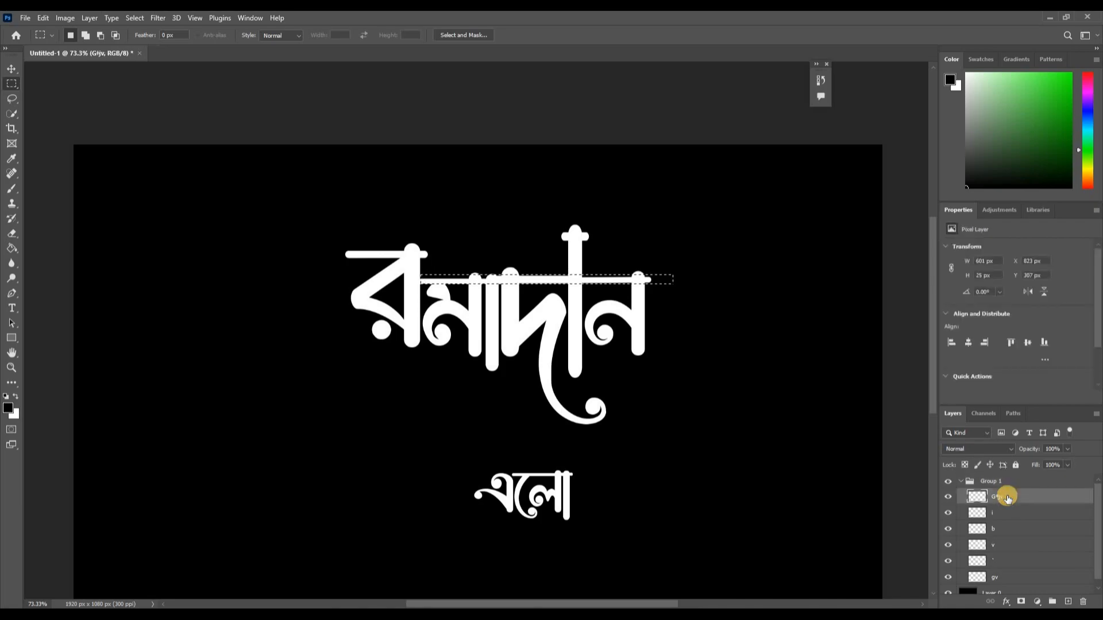
{"action": "left_click", "coordinate": [996, 525]}
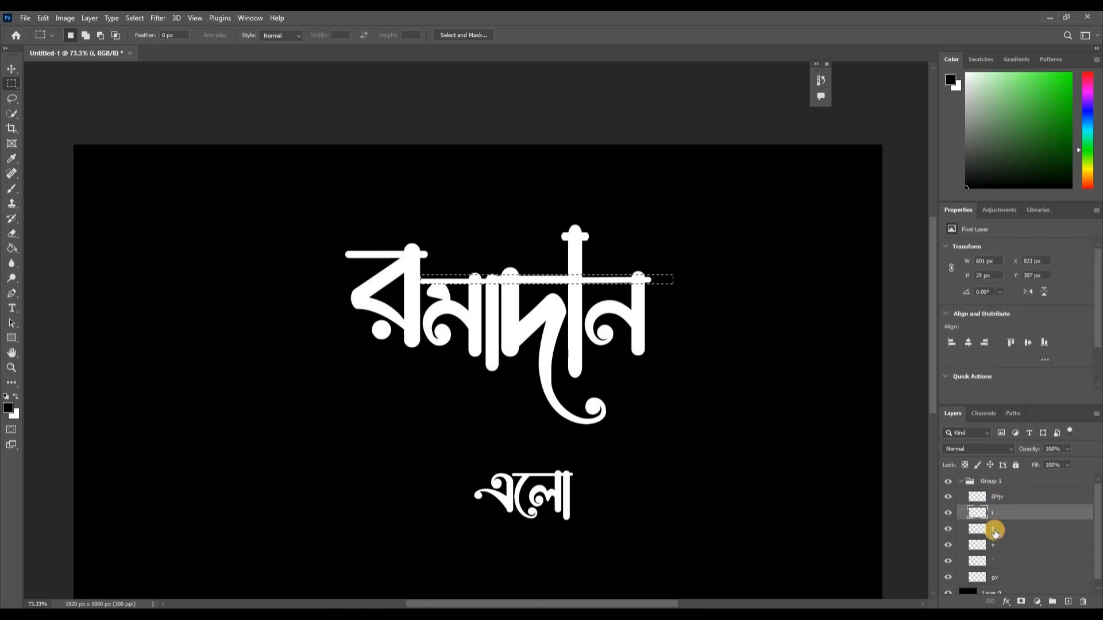
{"action": "left_click", "coordinate": [997, 562]}
{"action": "left_click", "coordinate": [994, 574]}
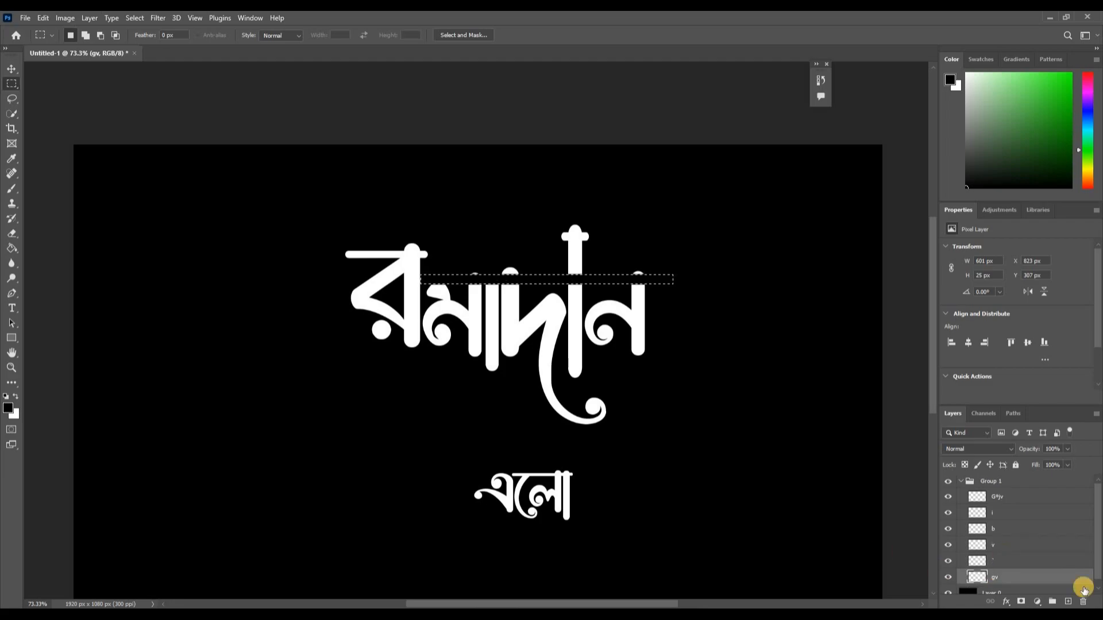
{"action": "key", "text": "ctrl+d"}
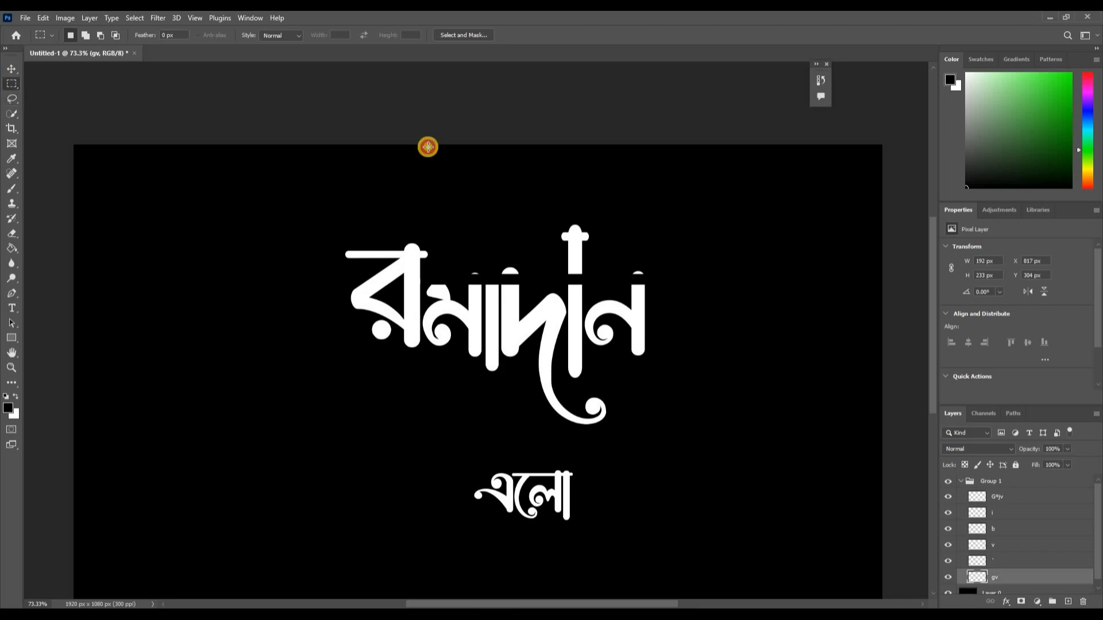
Clear the leftover stubs above "মাদান" from the letter layers within a rectangular selection of about 671 x 186 px, and deselect
{"action": "left_click_drag", "start_coordinate": [423, 201], "coordinate": [450, 262]}
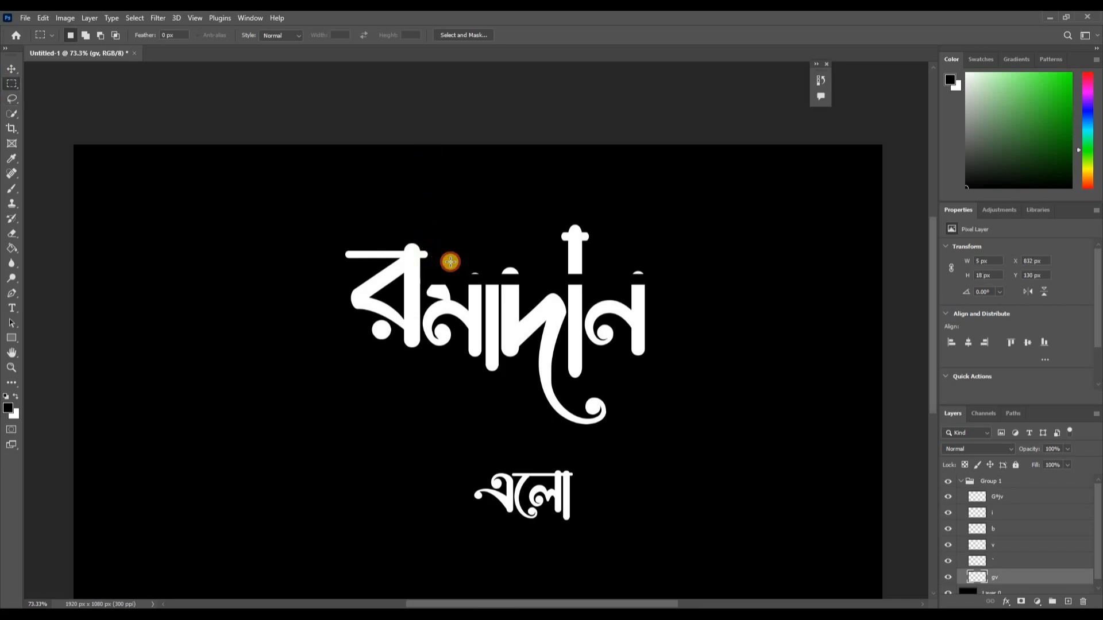
{"action": "left_click_drag", "start_coordinate": [565, 264], "coordinate": [690, 284]}
{"action": "left_click", "coordinate": [1001, 546]}
{"action": "key", "text": "Delete"}
{"action": "left_click", "coordinate": [1001, 517]}
{"action": "key", "text": "Delete"}
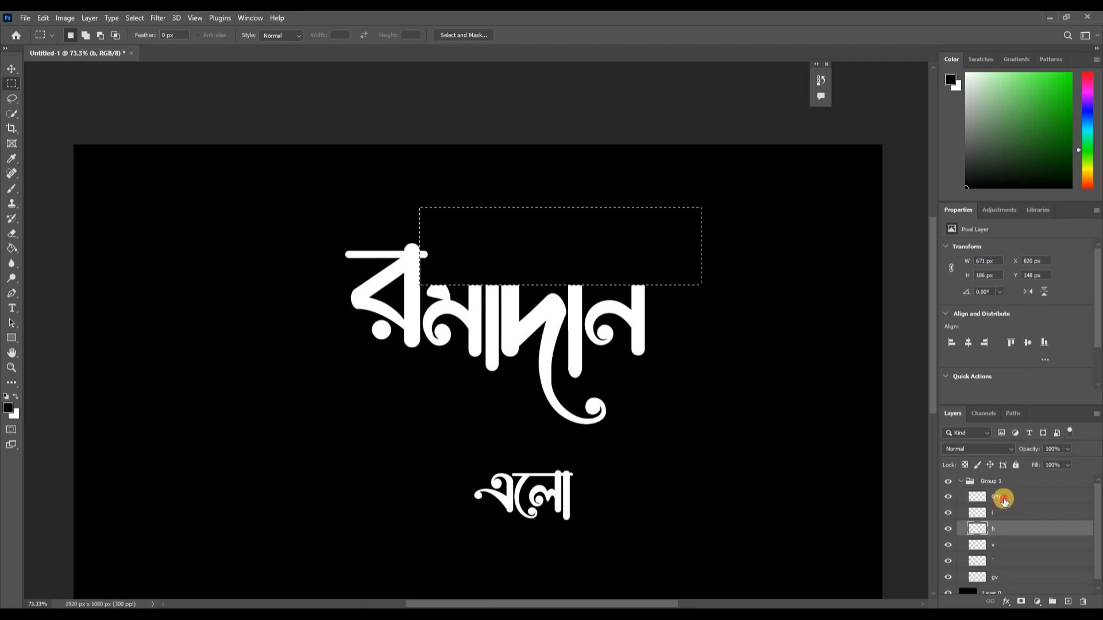
{"action": "left_click", "coordinate": [999, 497]}
{"action": "key", "text": "Delete"}
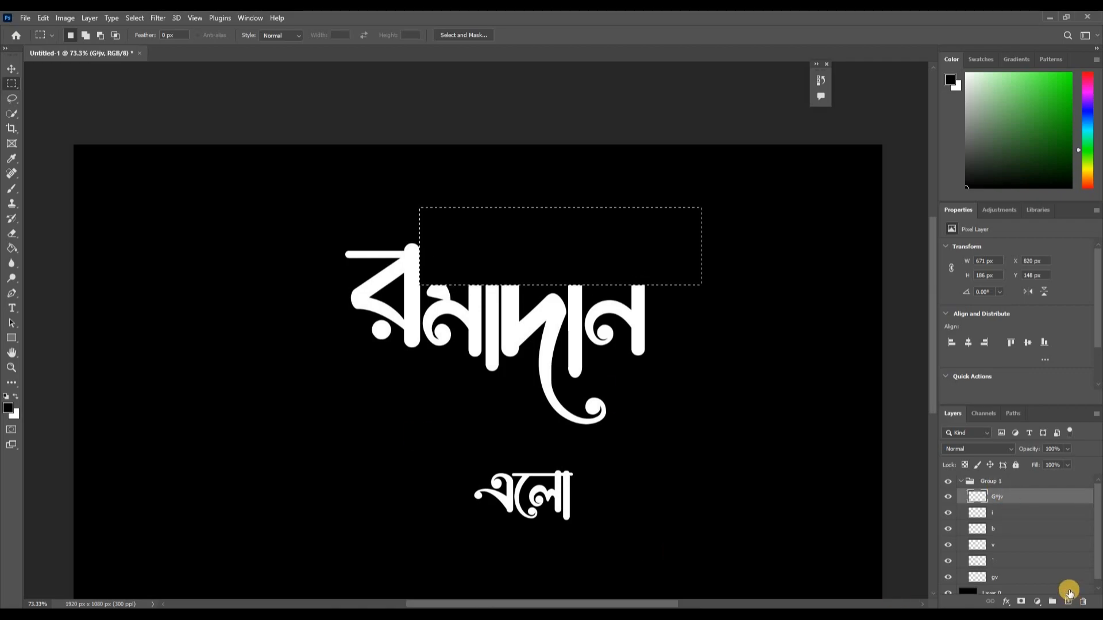
{"action": "left_click", "coordinate": [433, 309]}
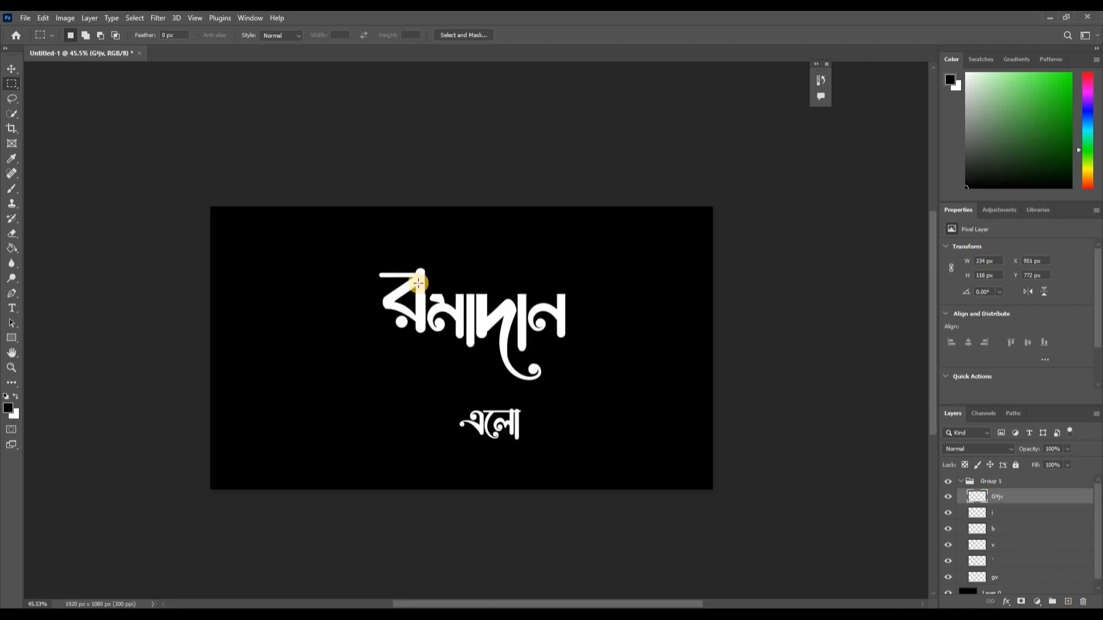
Move the whole letter group down on the canvas to free space above "রমাদান"
{"action": "scroll", "coordinate": [443, 319], "scroll_direction": "down", "scroll_amount": 3}
{"action": "scroll", "coordinate": [386, 337], "scroll_direction": "up", "scroll_amount": 3}
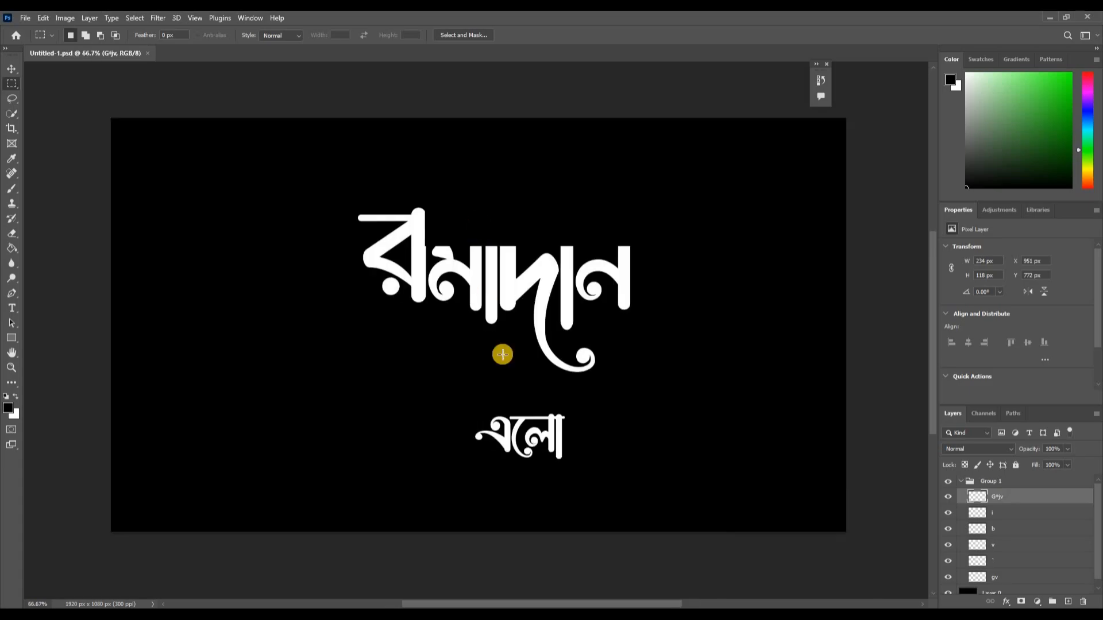
{"action": "scroll", "coordinate": [502, 355], "scroll_direction": "up", "scroll_amount": 1}
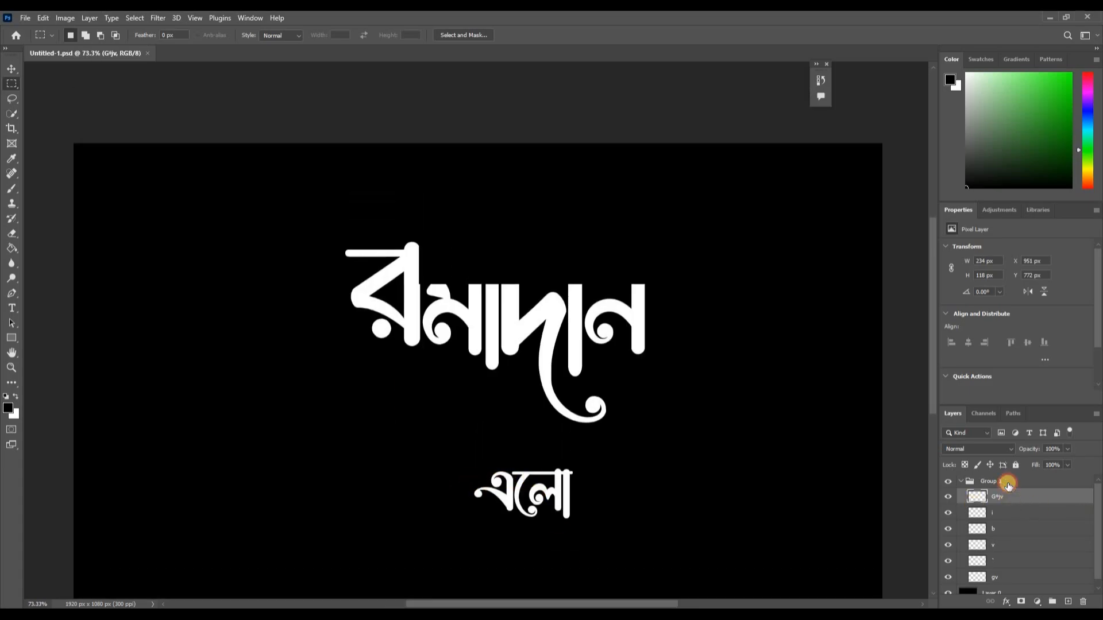
{"action": "left_click", "coordinate": [1008, 486]}
{"action": "key", "text": "ctrl+t"}
{"action": "left_click_drag", "start_coordinate": [533, 371], "coordinate": [536, 439]}
{"action": "key", "text": "Return"}
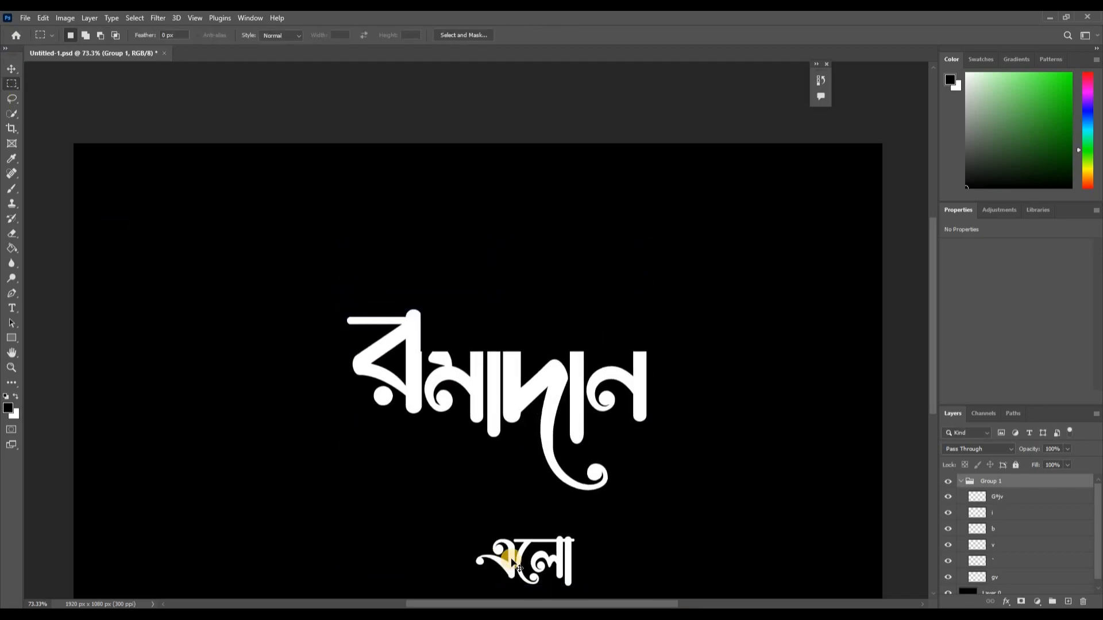
Try enlarging "এলো" to about 249% by 334% above "রমাদান", and delete its rasterized layer
{"action": "left_click_drag", "start_coordinate": [548, 545], "coordinate": [715, 144]}
{"action": "key", "text": "ctrl+t"}
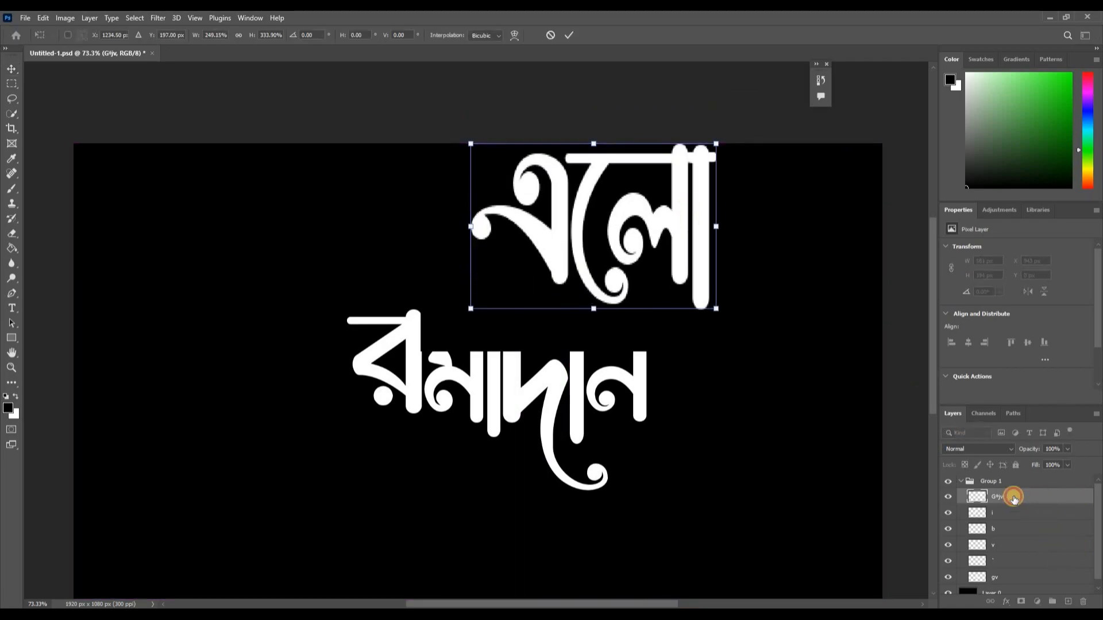
{"action": "key", "text": "Return"}
{"action": "key", "text": "Delete"}
Add the letter "এ" as its own 36 pt text layer in the empty area above "রমাদান"
{"action": "left_click", "coordinate": [11, 309]}
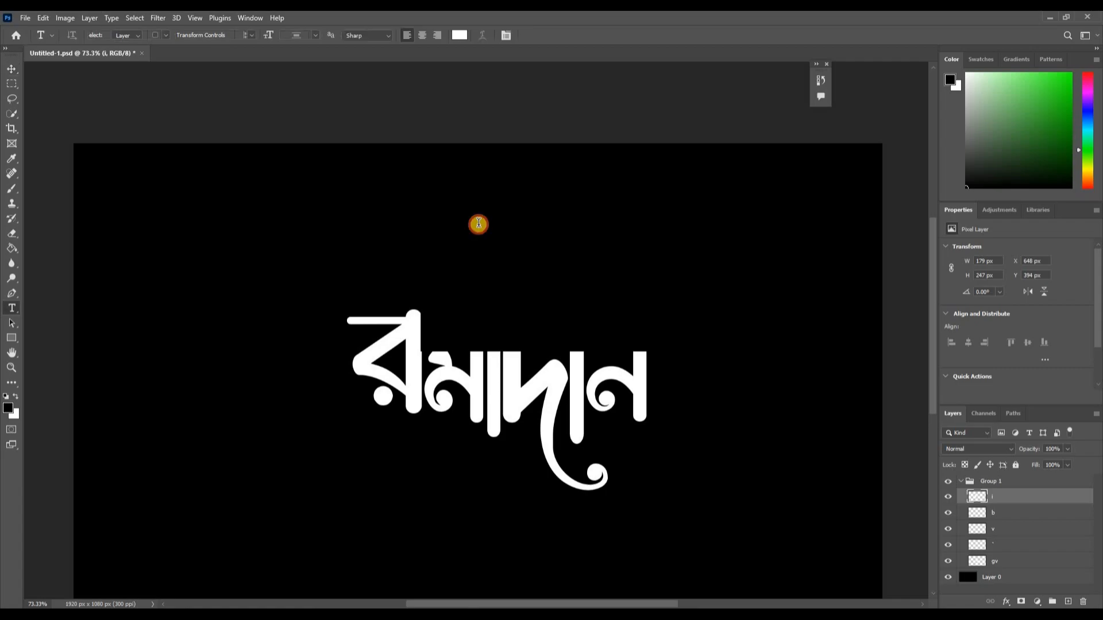
{"action": "left_click", "coordinate": [478, 224]}
{"action": "type", "text": "G"}
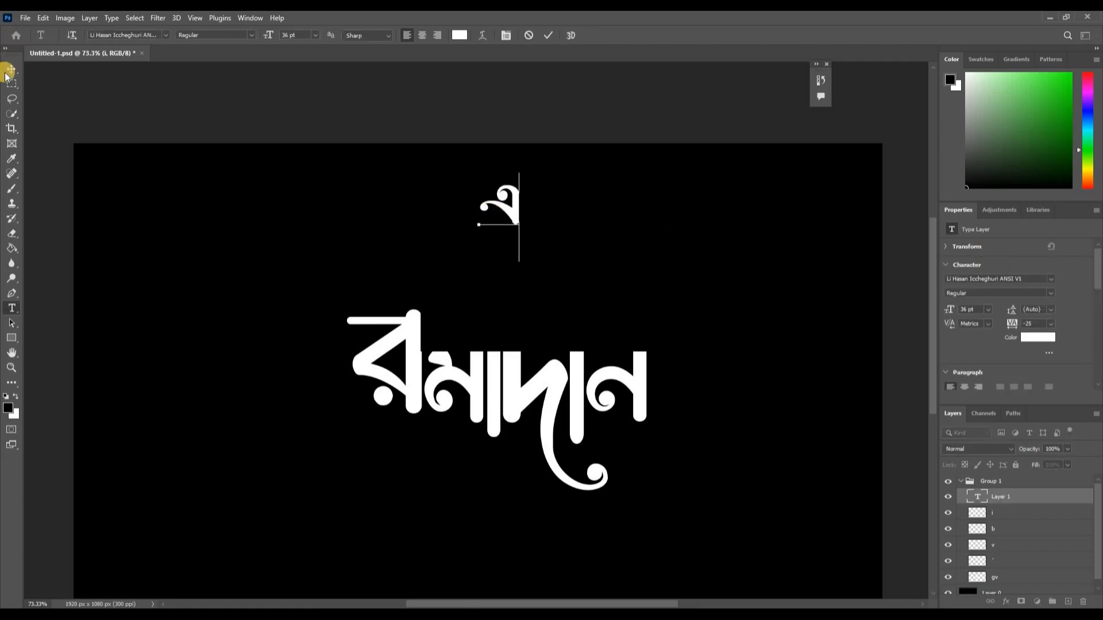
{"action": "left_click", "coordinate": [126, 124]}
Scale "এ" to about 245% width and 252% height, and set it above the junction of "র" and "মা"
{"action": "key", "text": "ctrl+t"}
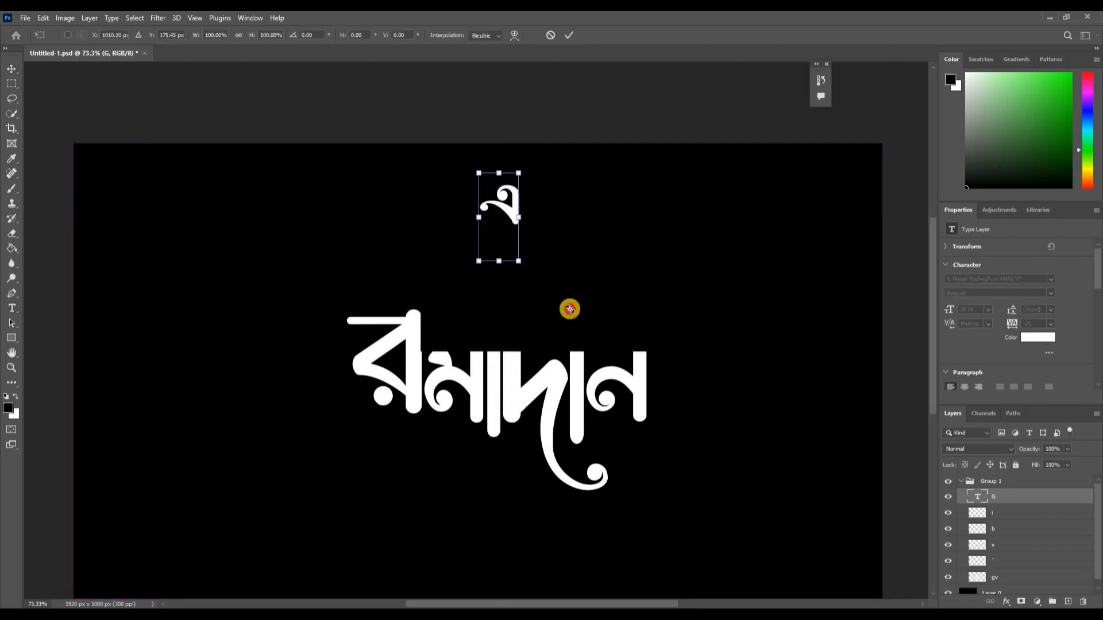
{"action": "mouse_move", "coordinate": [589, 340]}
{"action": "left_mouse_down"}
{"action": "mouse_move", "coordinate": [571, 337]}
{"action": "mouse_move", "coordinate": [576, 345]}
{"action": "left_mouse_up"}
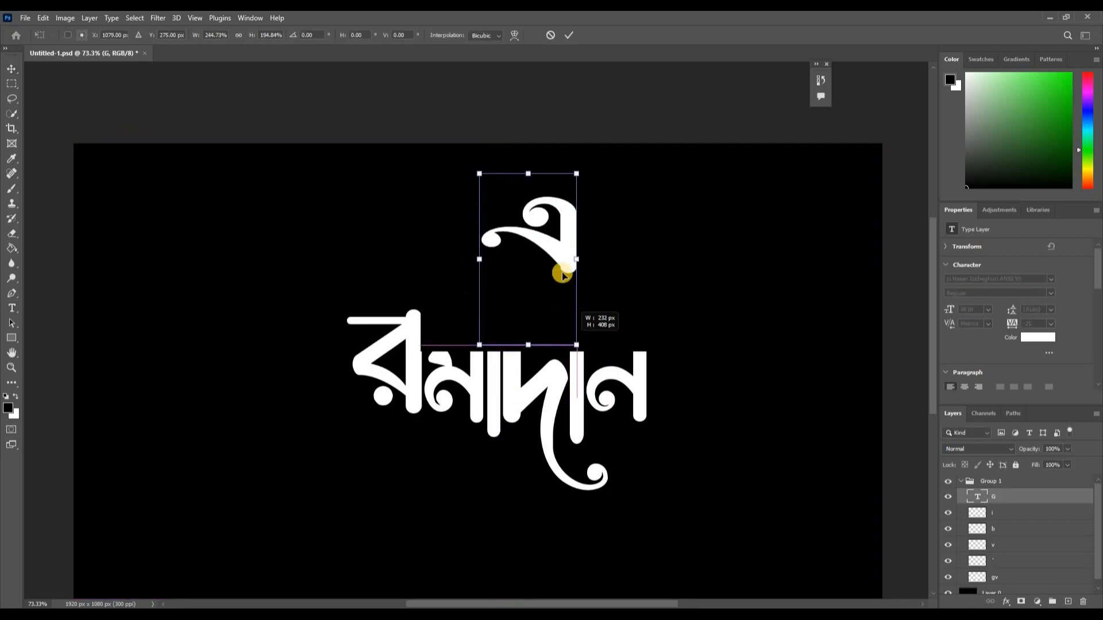
{"action": "left_click_drag", "start_coordinate": [572, 178], "coordinate": [427, 192]}
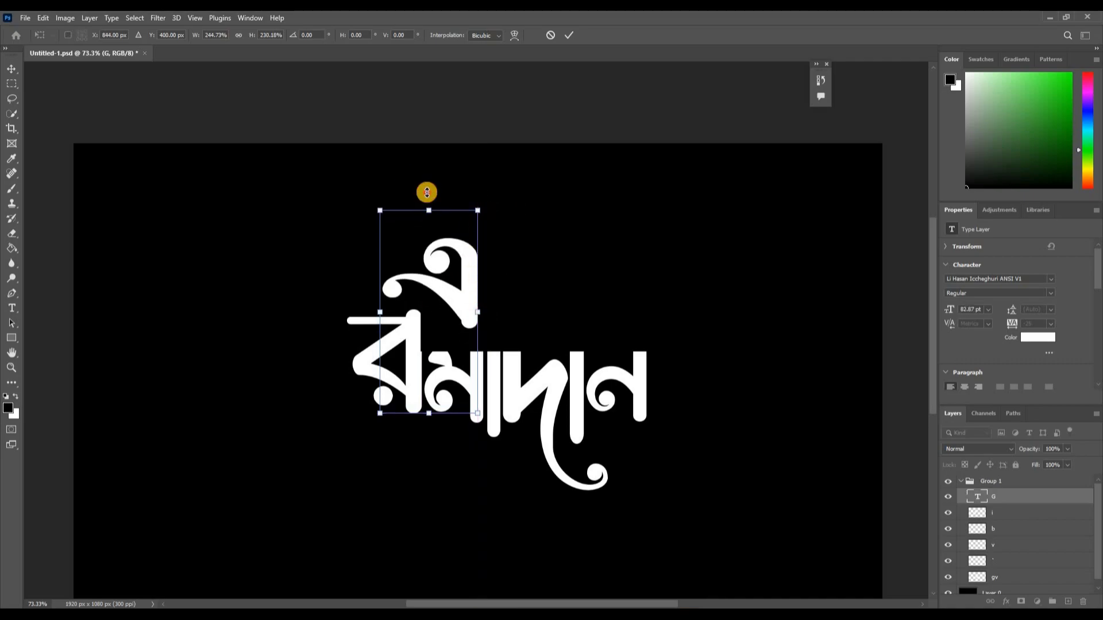
{"action": "left_click_drag", "start_coordinate": [441, 265], "coordinate": [442, 267]}
{"action": "left_click_drag", "start_coordinate": [438, 269], "coordinate": [438, 266]}
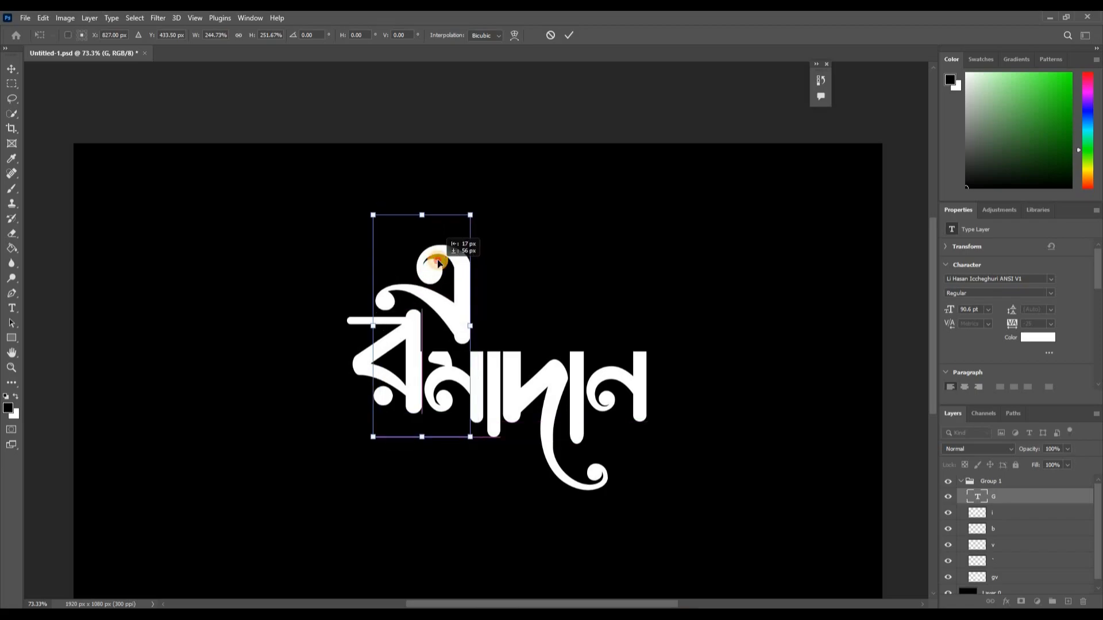
Add the vowel sign "ে" as its own 36 pt text layer and place it in the canvas's empty upper-right area
{"action": "left_click", "coordinate": [12, 308]}
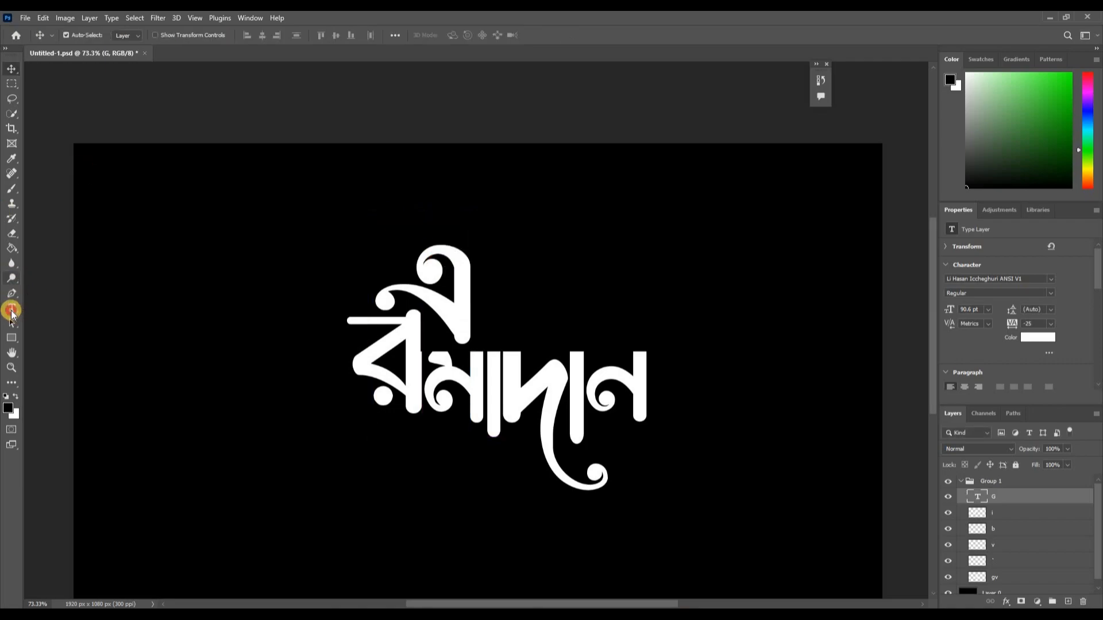
{"action": "left_click", "coordinate": [205, 477]}
{"action": "type", "text": "‡"}
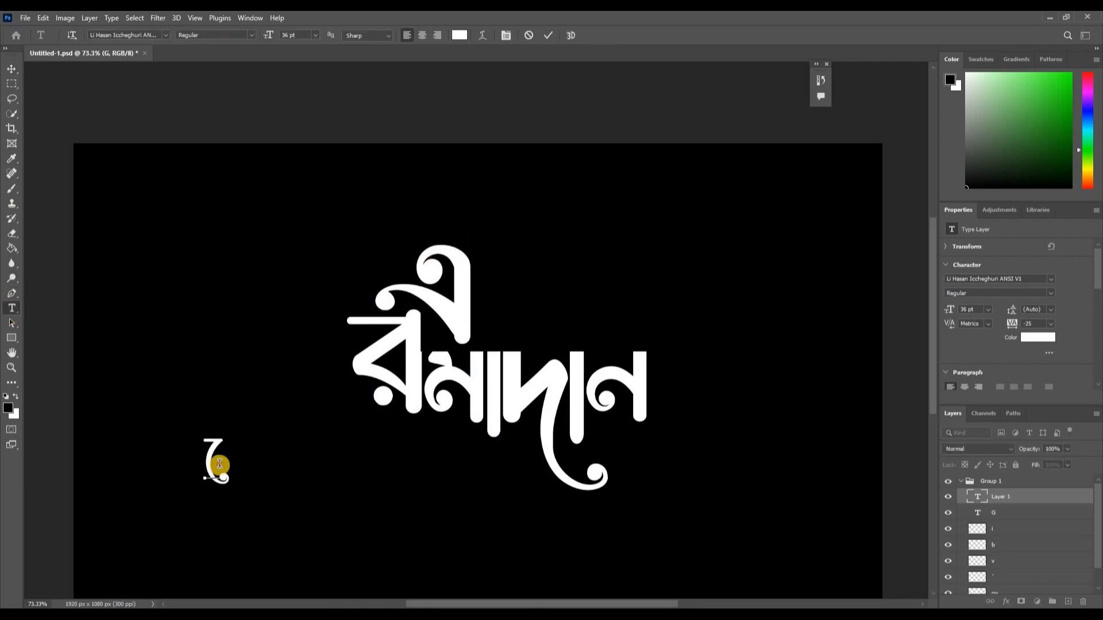
{"action": "key", "text": "ctrl+a"}
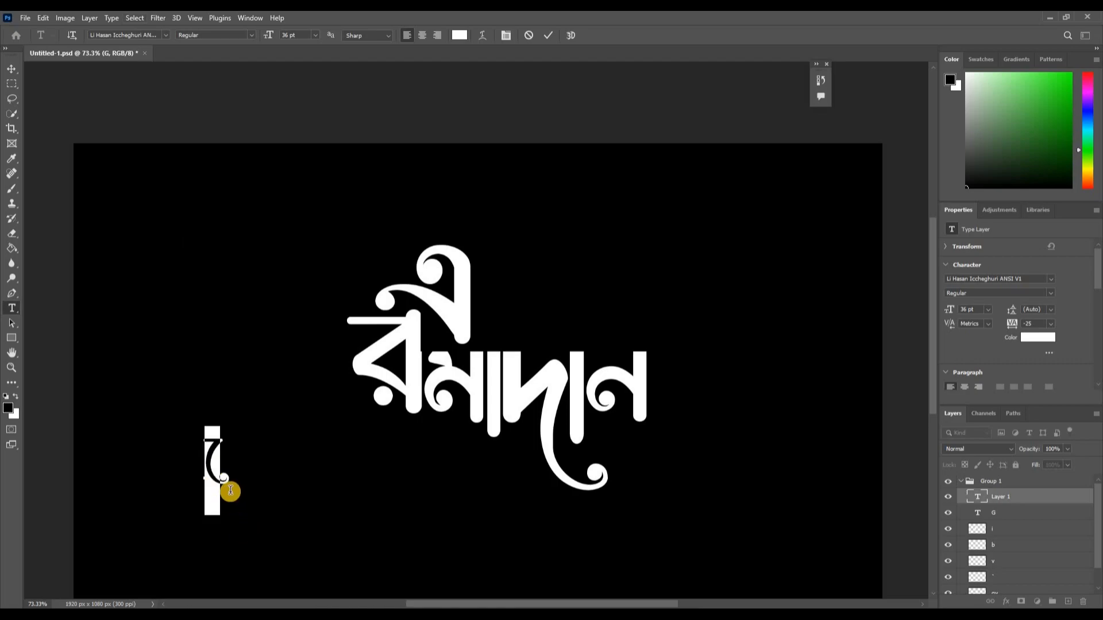
{"action": "key", "text": "ctrl+Return"}
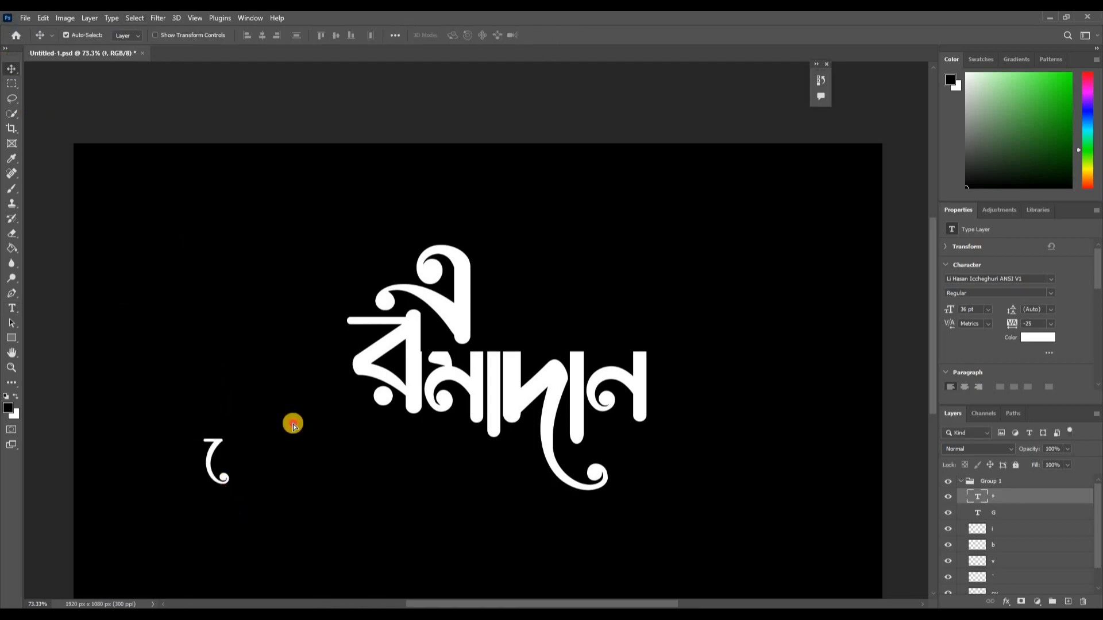
{"action": "left_click_drag", "start_coordinate": [214, 450], "coordinate": [765, 217]}
Change the font of the vowel sign "ে" to Li Mastarmoshai ANSI V2
{"action": "left_click", "coordinate": [11, 308]}
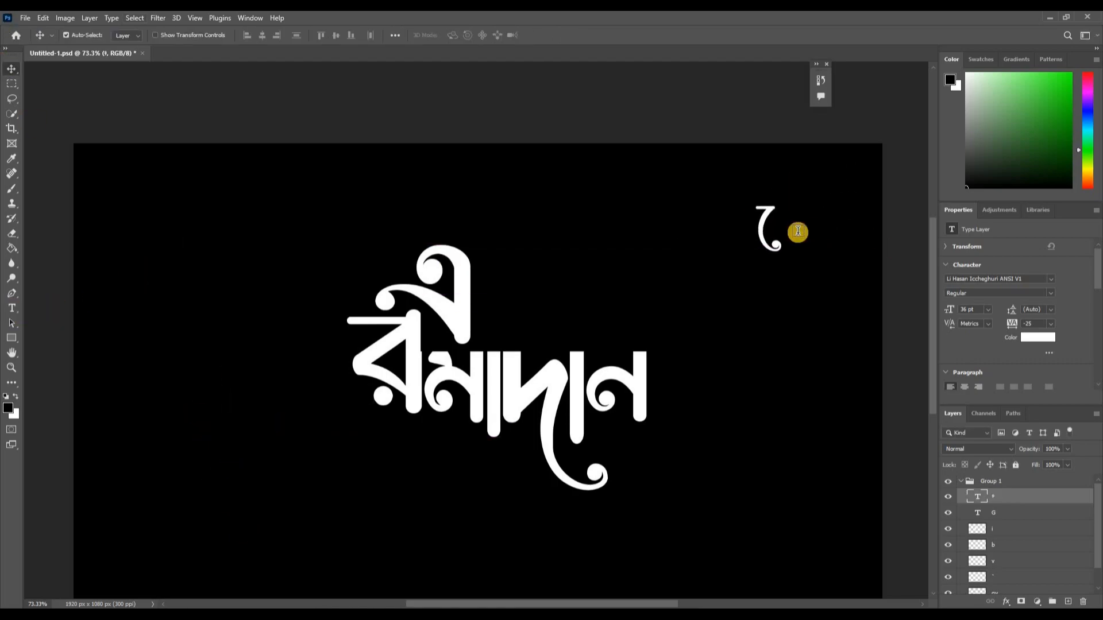
{"action": "key", "text": "Return"}
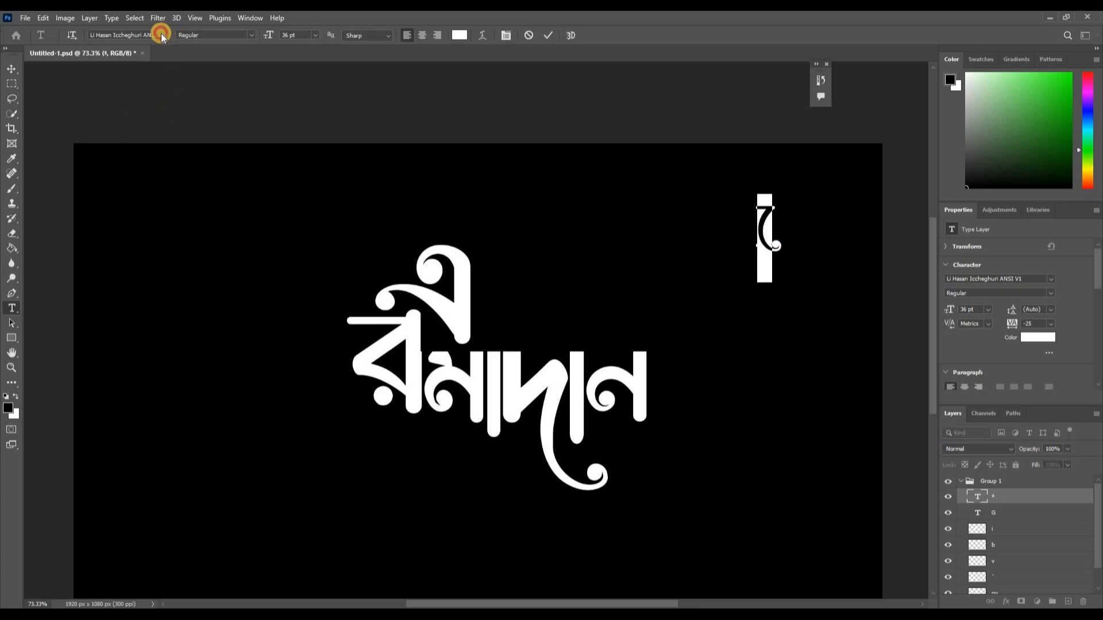
{"action": "left_click", "coordinate": [165, 35]}
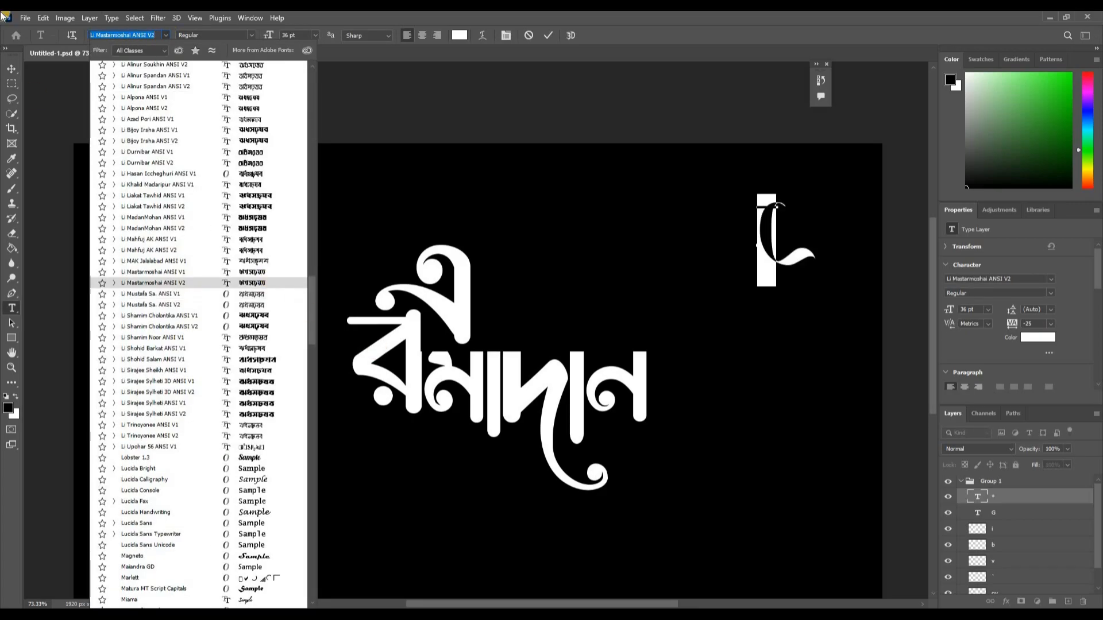
{"action": "left_click", "coordinate": [11, 68]}
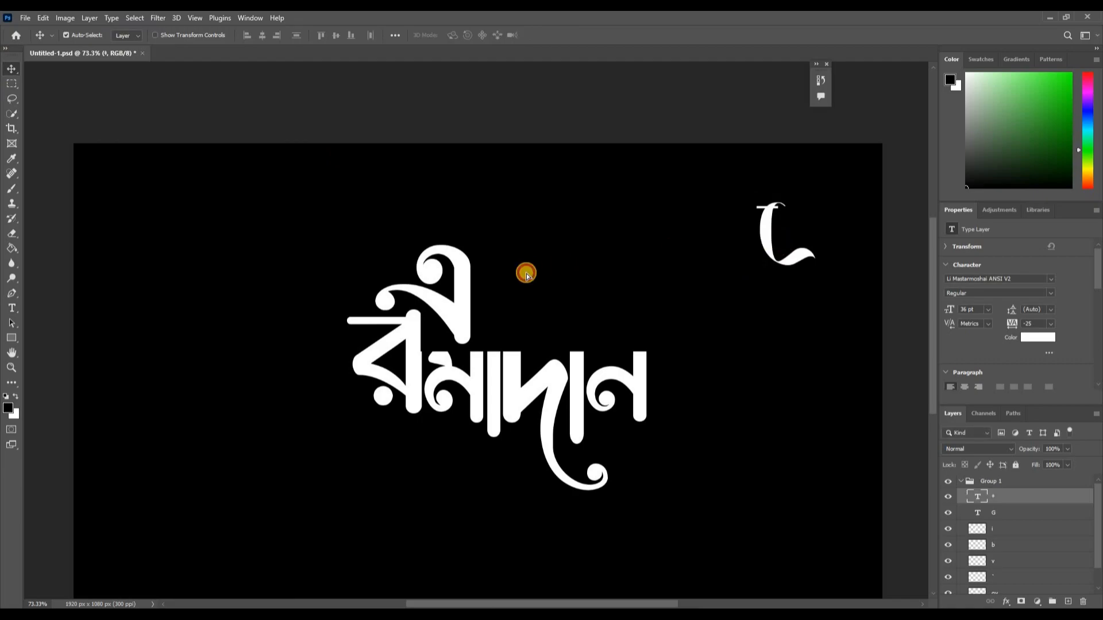
Scale "ে" to about 288% width and 184% height, and nudge it against the right side of "এ" above "মাদান"
{"action": "left_click_drag", "start_coordinate": [501, 287], "coordinate": [502, 253]}
{"action": "key", "text": "ctrl+t"}
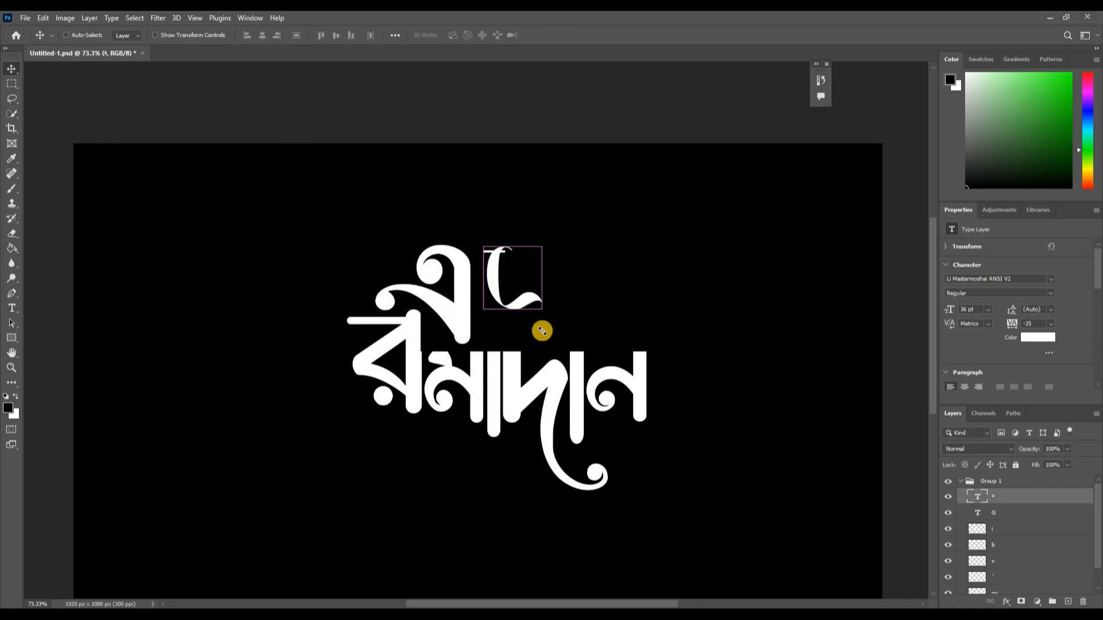
{"action": "left_click_drag", "start_coordinate": [541, 329], "coordinate": [652, 406]}
{"action": "left_click_drag", "start_coordinate": [512, 310], "coordinate": [492, 290]}
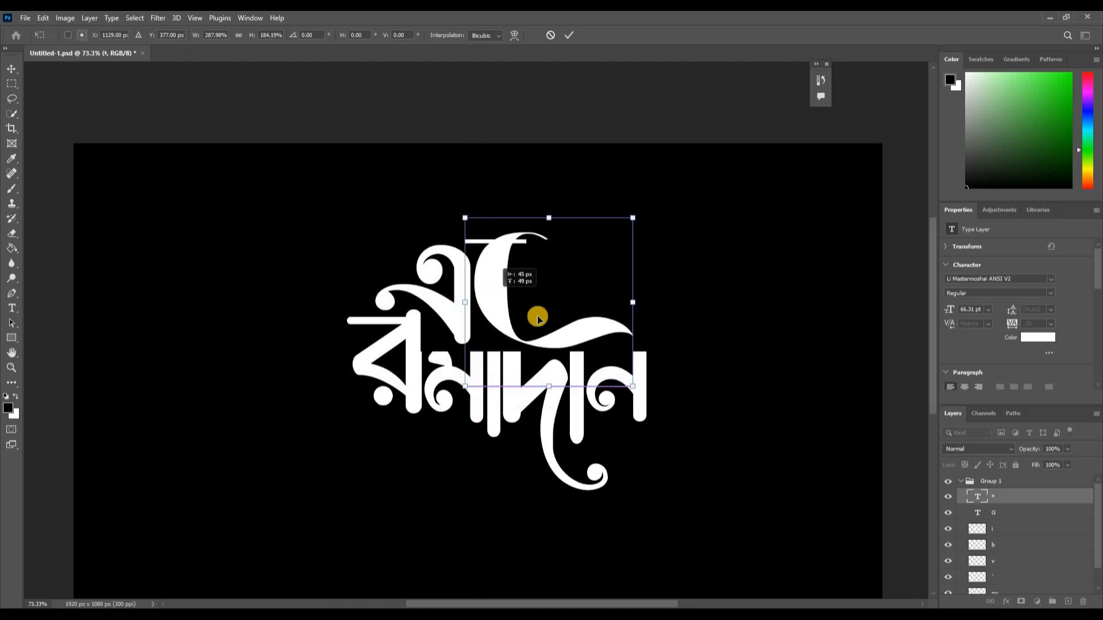
{"action": "key", "text": "Left"}
{"action": "key", "text": "Left"}
{"action": "key", "text": "Left"}
{"action": "key", "text": "Left"}
{"action": "key", "text": "Down"}
{"action": "key", "text": "Down"}
{"action": "key", "text": "Down"}
{"action": "left_click", "coordinate": [35, 312]}
Add "লা" as its own 36 pt text layer in the canvas's empty lower-left area
{"action": "left_click", "coordinate": [10, 309]}
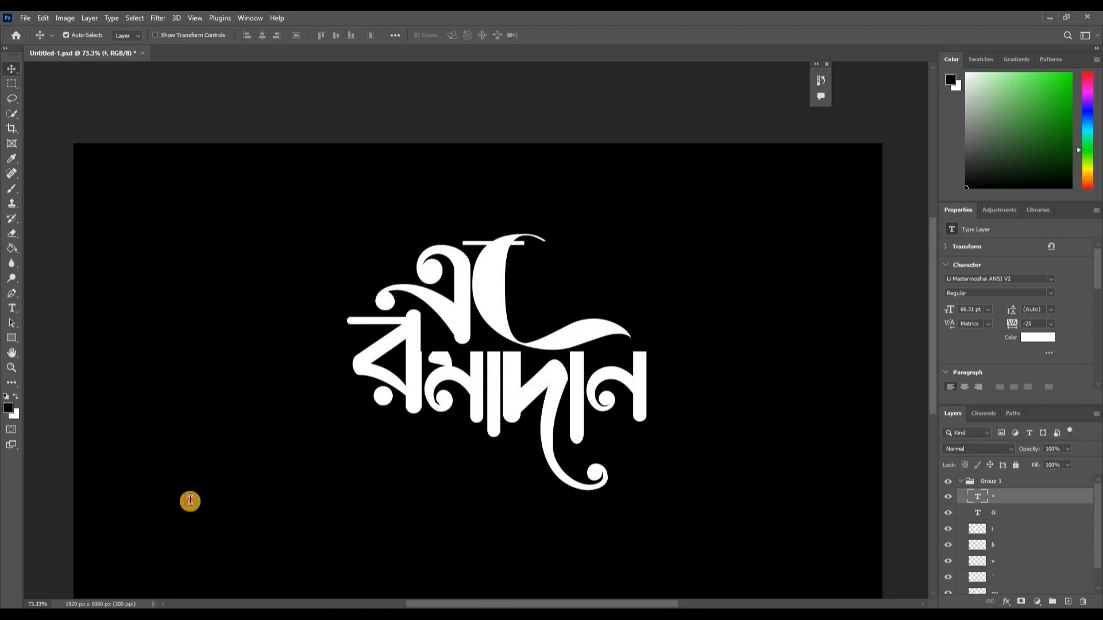
{"action": "left_click", "coordinate": [193, 494]}
{"action": "type", "text": "j"}
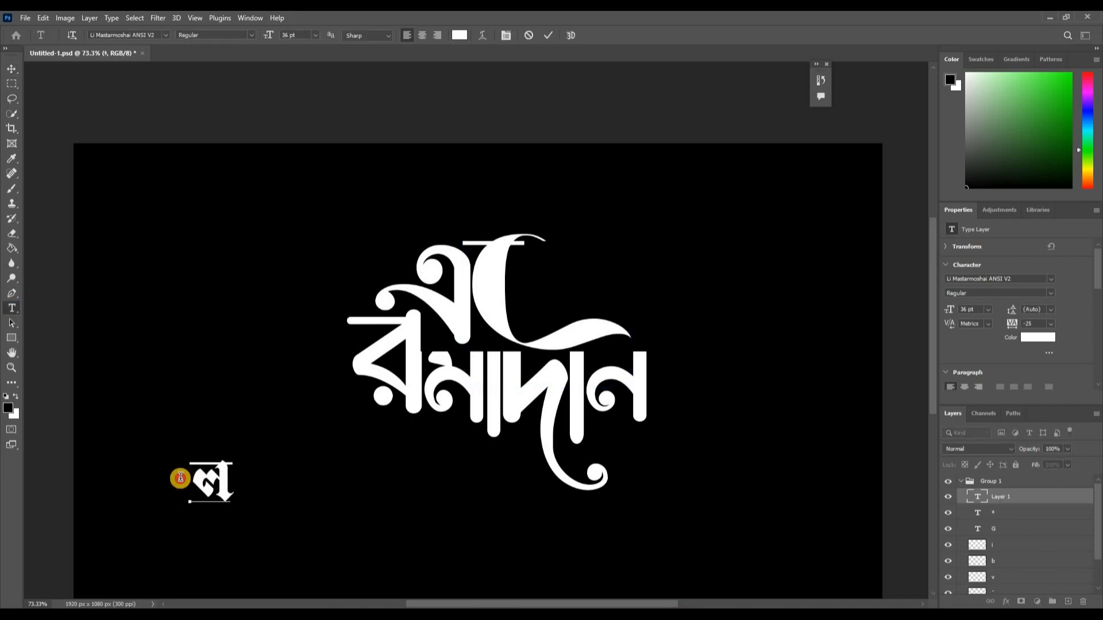
{"action": "left_click_drag", "start_coordinate": [180, 481], "coordinate": [230, 480]}
{"action": "left_click", "coordinate": [225, 476]}
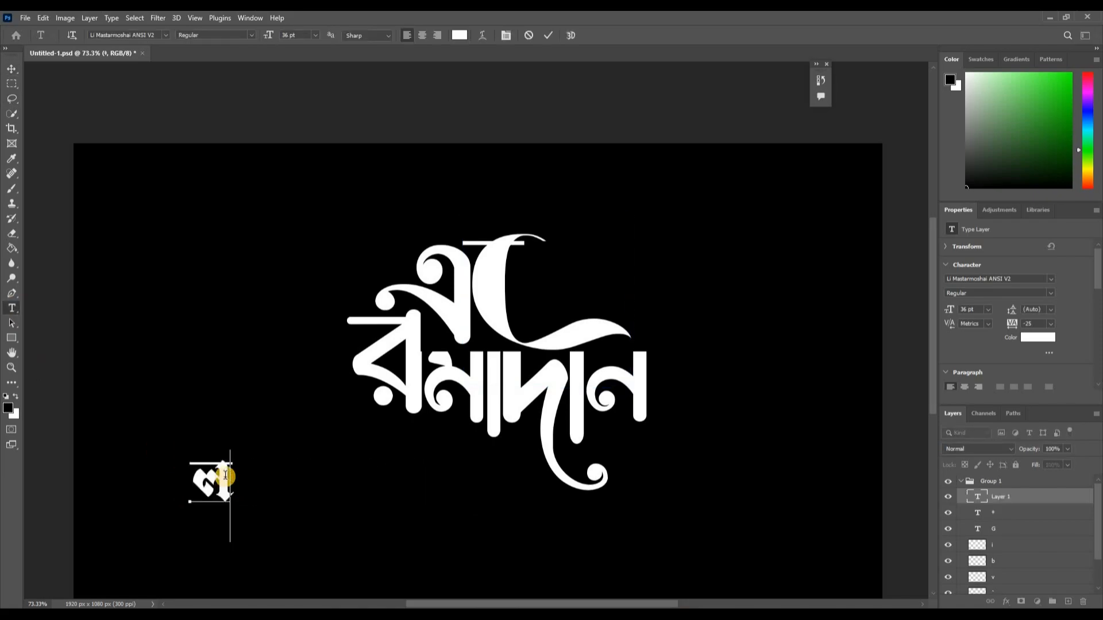
{"action": "type", "text": "v"}
Change the font of the whole "লা" text to Li Hasan Iccheghuri ANSI V1
{"action": "key", "text": "ctrl+a"}
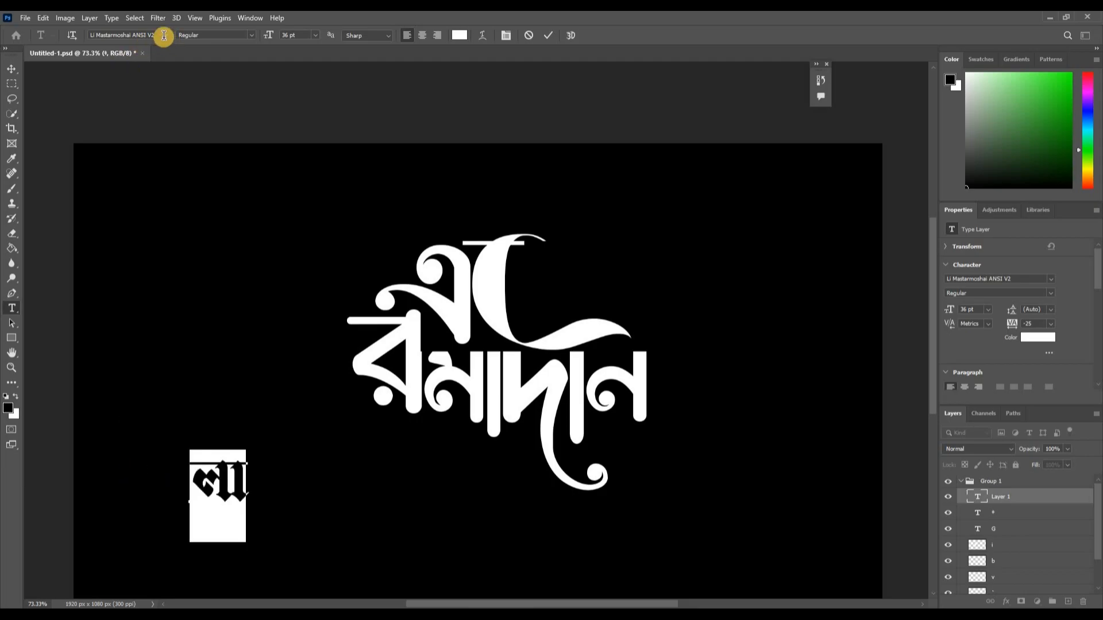
{"action": "left_click", "coordinate": [166, 39]}
{"action": "key", "text": "Down"}
{"action": "key", "text": "Down"}
{"action": "key", "text": "Down"}
{"action": "key", "text": "Up"}
{"action": "key", "text": "Up"}
{"action": "key", "text": "Return"}
Scale "লা" to about 202% width and 163% height, and place it inside the curve of the vowel sign "ে"
{"action": "left_click", "coordinate": [227, 513]}
{"action": "left_click_drag", "start_coordinate": [227, 513], "coordinate": [537, 280]}
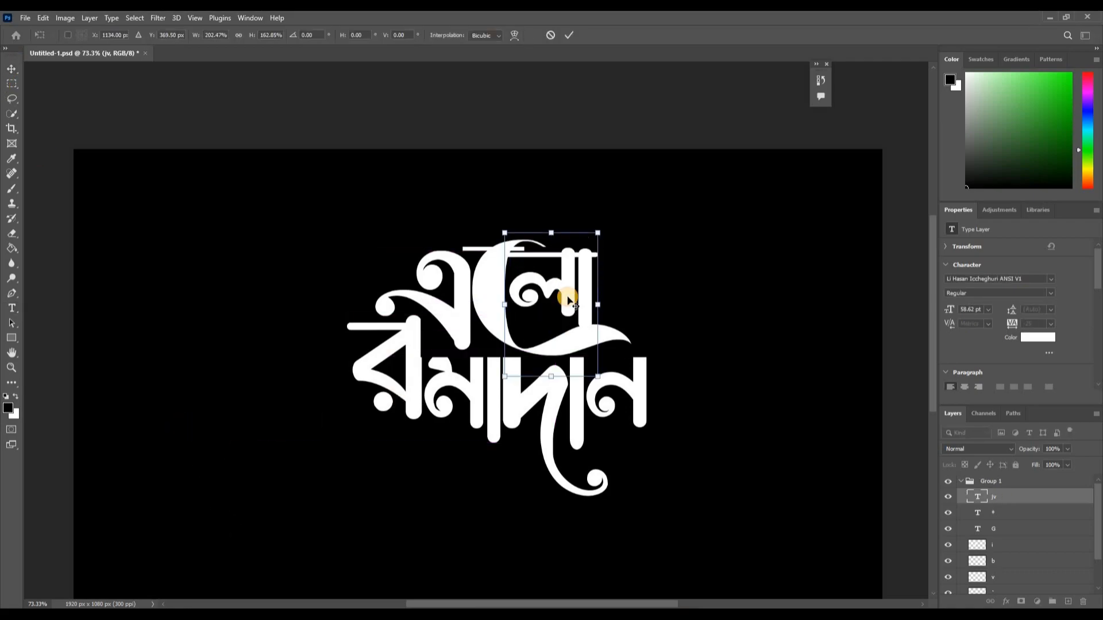
{"action": "key", "text": "Return"}
Rasterize the three text layers holding "লা", the vowel sign "ে" and "এ"
{"action": "scroll", "coordinate": [660, 433], "scroll_direction": "down", "scroll_amount": 5}
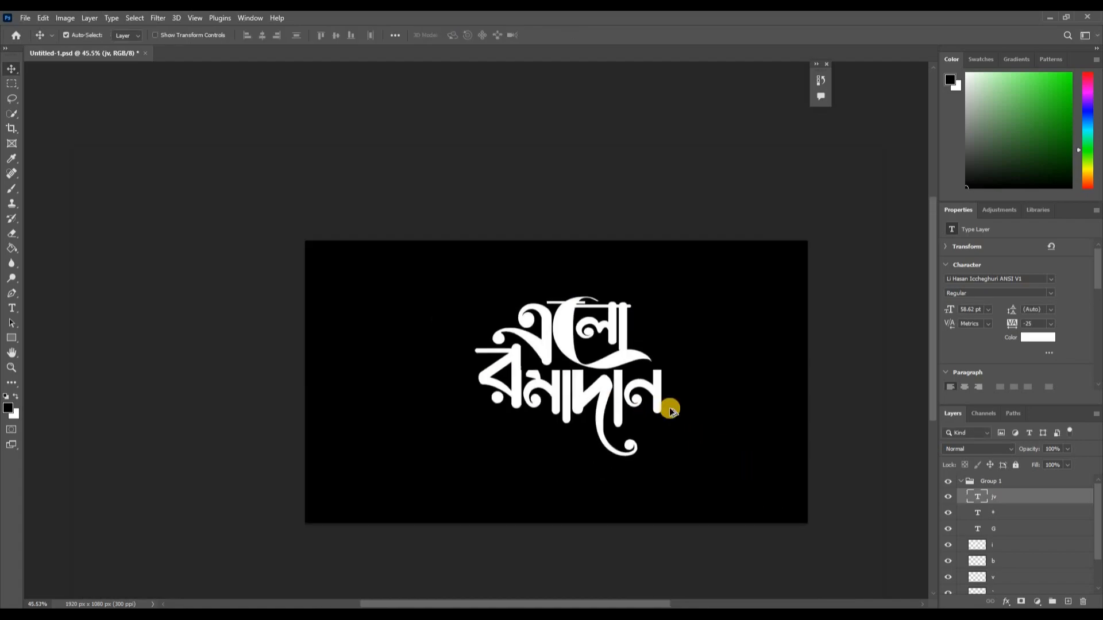
{"action": "scroll", "coordinate": [482, 313], "scroll_direction": "up", "scroll_amount": 5}
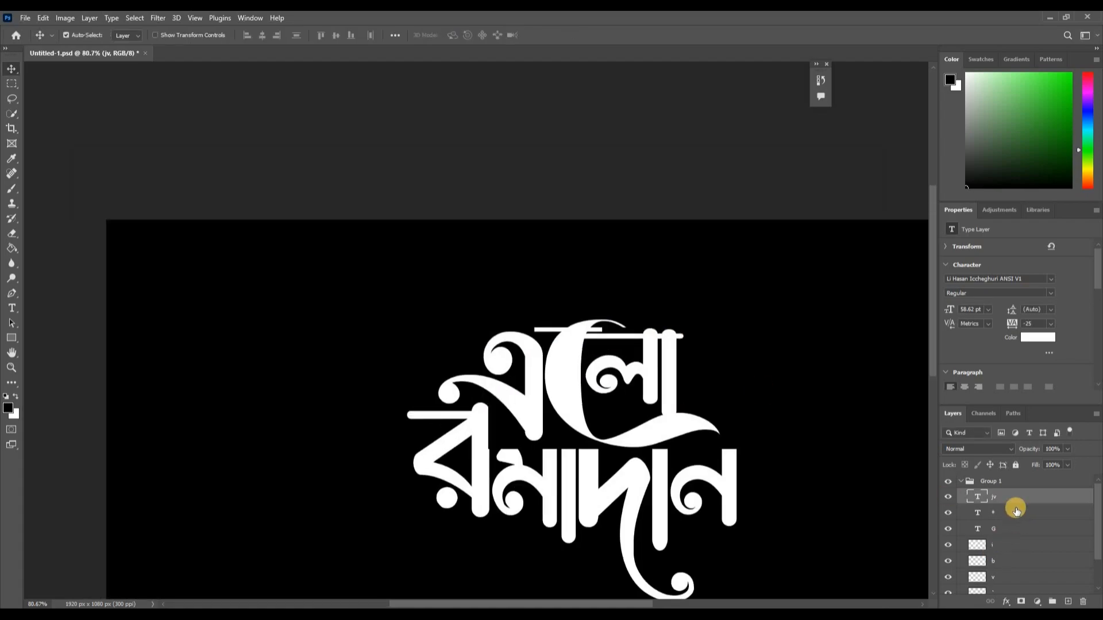
{"action": "left_click", "coordinate": [1006, 498]}
{"action": "right_click", "coordinate": [895, 272]}
{"action": "left_click", "coordinate": [902, 271]}
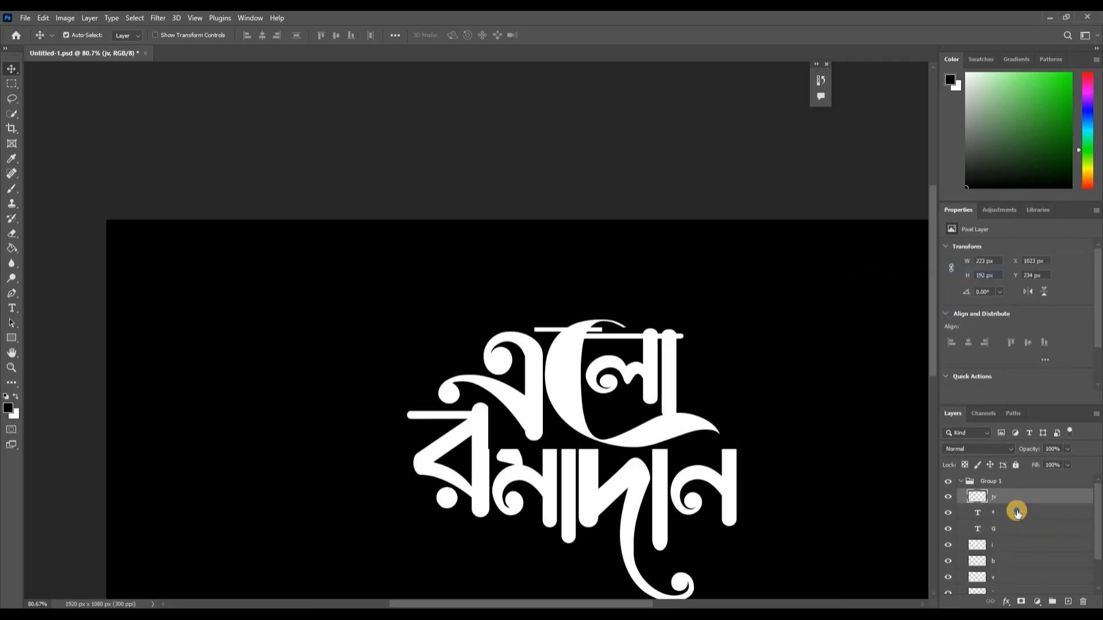
{"action": "left_click", "coordinate": [904, 267]}
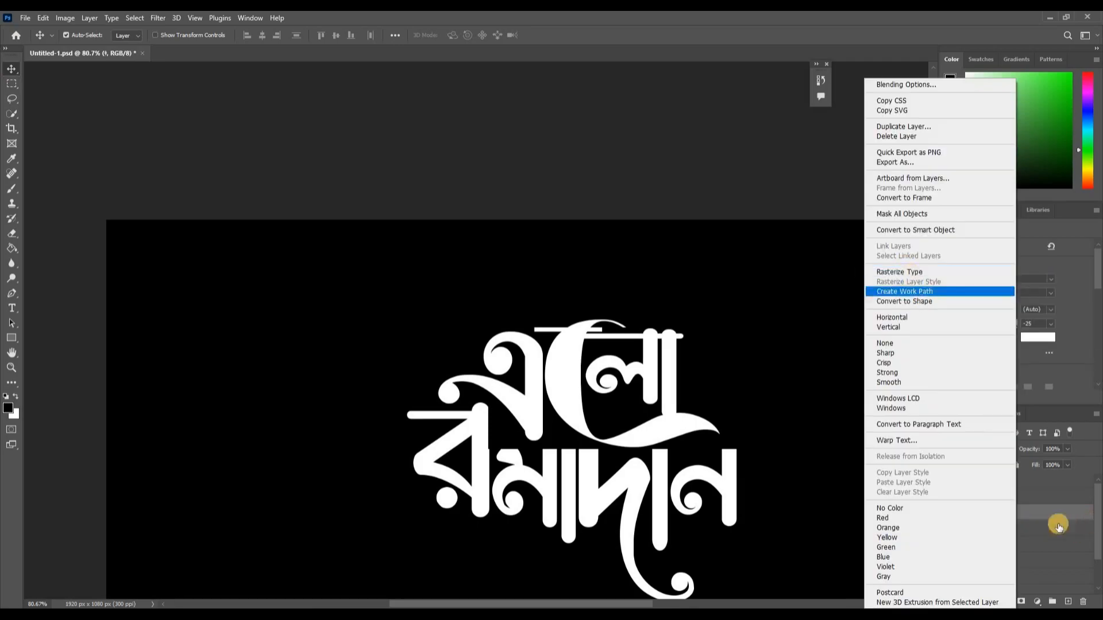
{"action": "left_click", "coordinate": [901, 272]}
{"action": "key", "text": "alt+bracketleft"}
{"action": "right_click", "coordinate": [900, 264]}
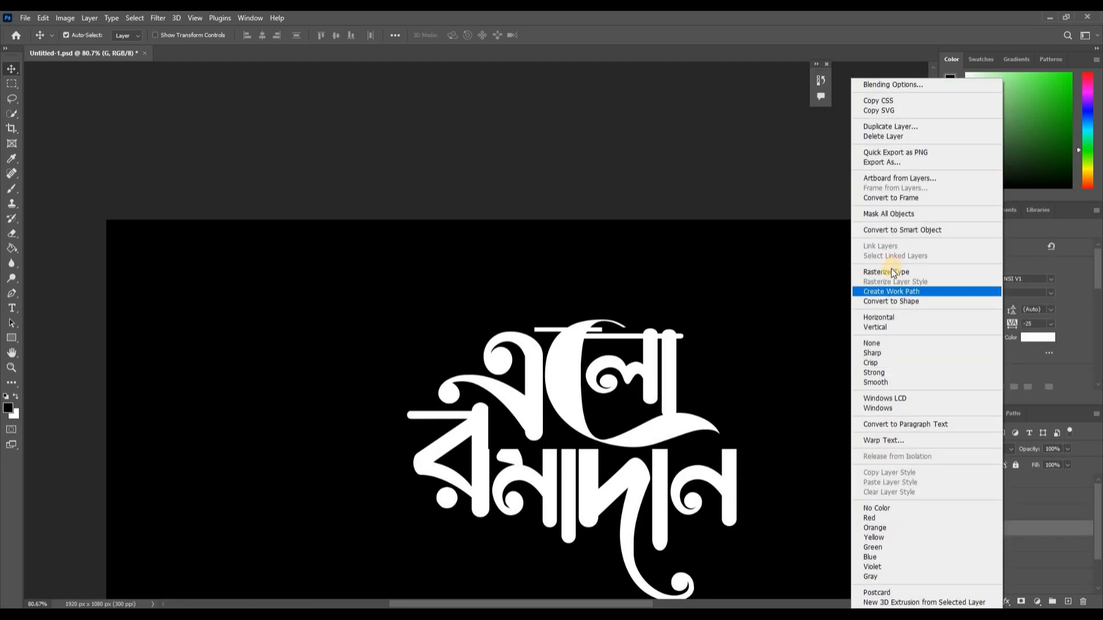
{"action": "left_click", "coordinate": [901, 271]}
Select a rectangular strip across the tops of "ে" and "লা", delete it from both layers, and clear the selection
{"action": "left_click", "coordinate": [12, 85]}
{"action": "left_click_drag", "start_coordinate": [521, 279], "coordinate": [701, 337]}
{"action": "left_click", "coordinate": [572, 313]}
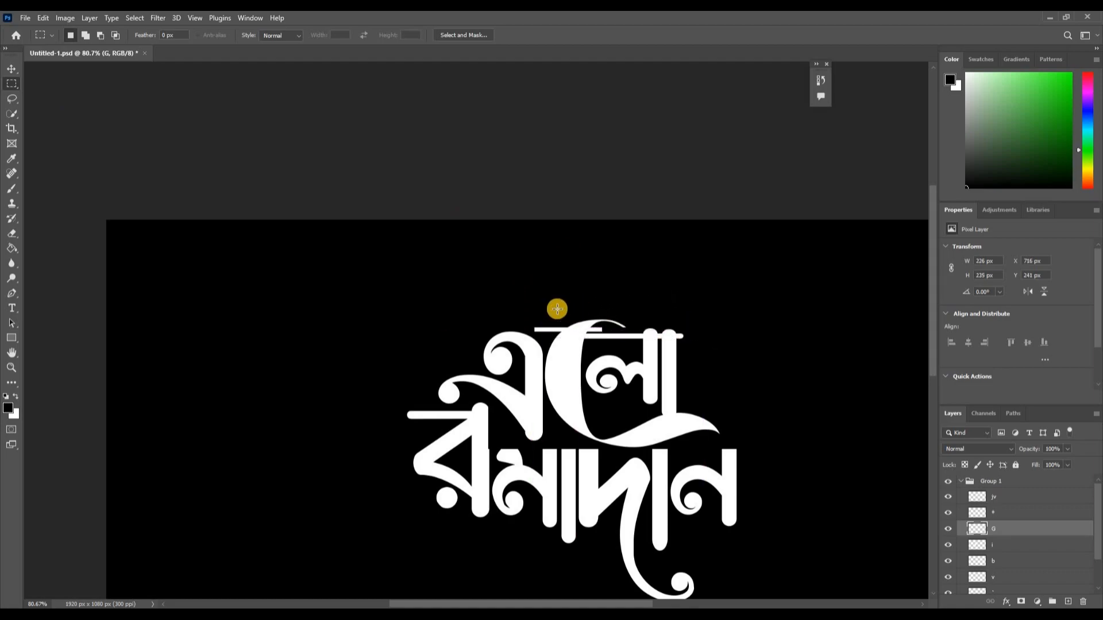
{"action": "left_click_drag", "start_coordinate": [555, 312], "coordinate": [692, 338]}
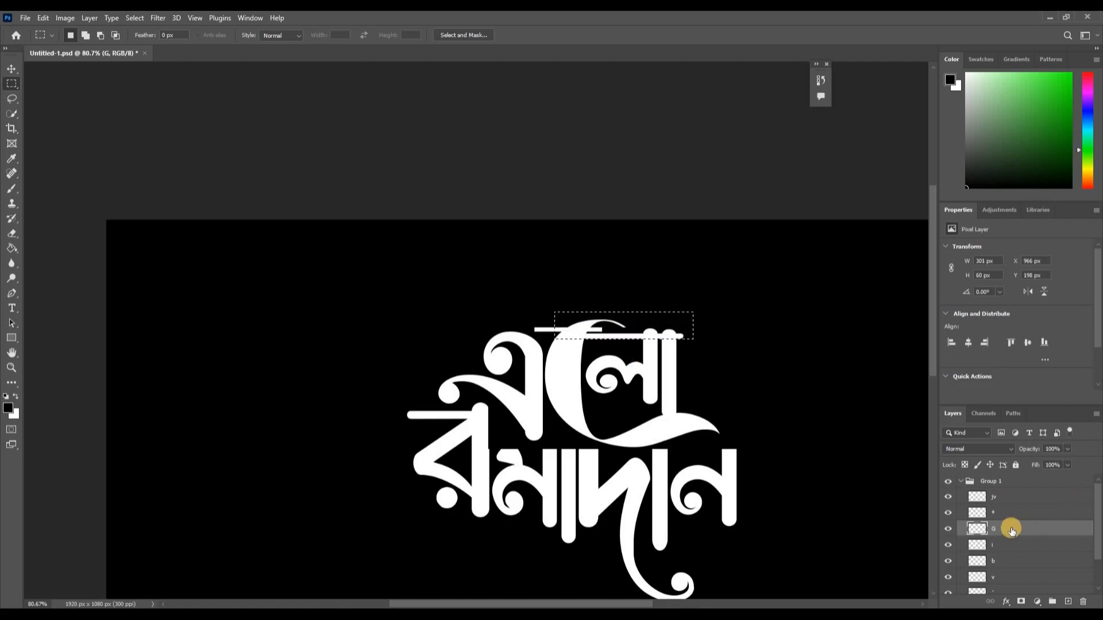
{"action": "left_click", "coordinate": [994, 497]}
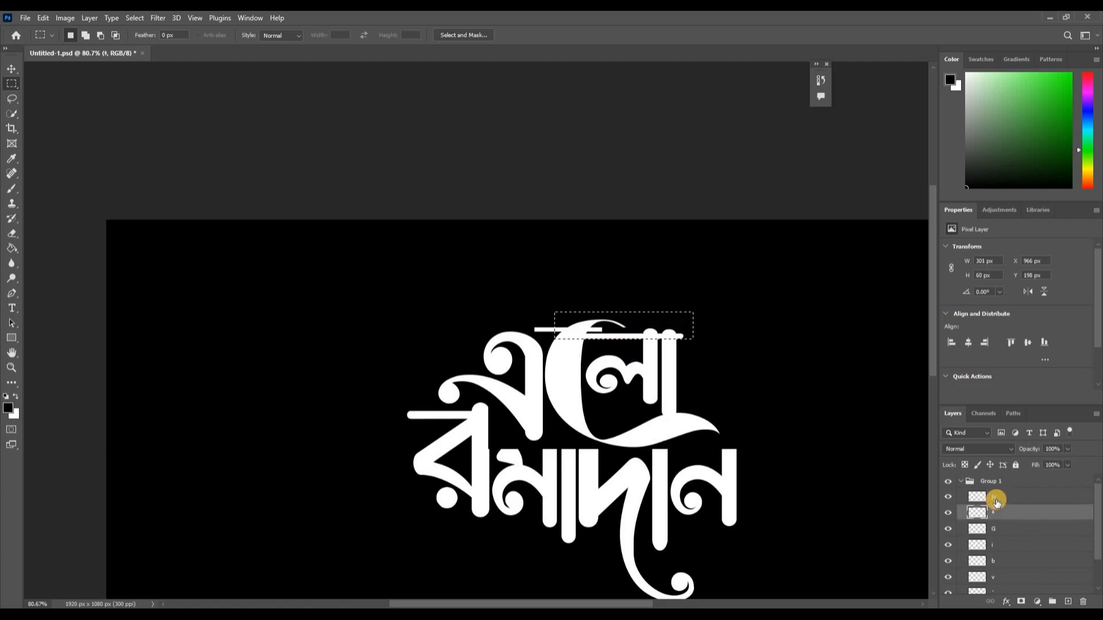
{"action": "key", "text": "Delete"}
{"action": "key", "text": "ctrl+d"}
Erase the leftover headline fragment above the gap between "এ" and "ে" on the "ে" layer with a hard 60 px eraser
{"action": "key", "text": "ctrl+plus"}
{"action": "key", "text": "e"}
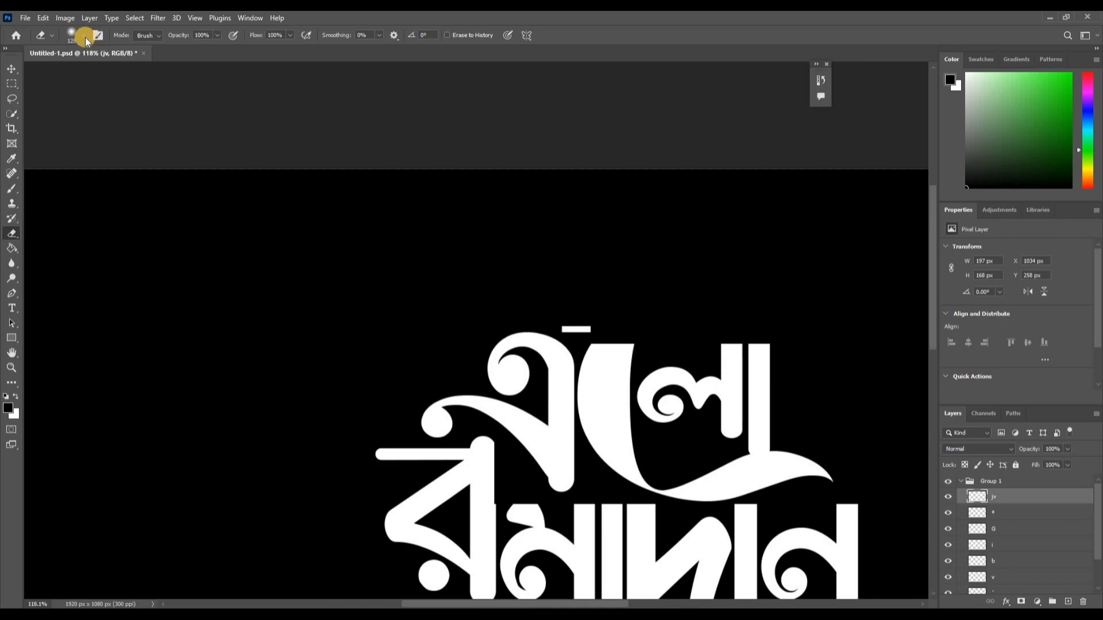
{"action": "right_click", "coordinate": [64, 99]}
{"action": "key", "text": "shift+["}
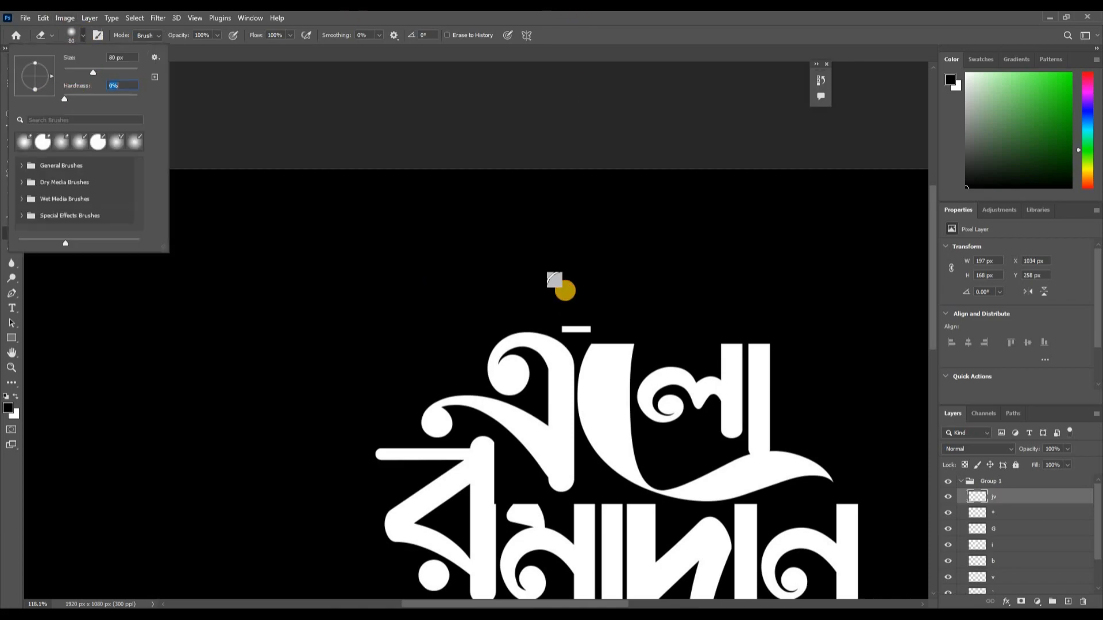
{"action": "left_click", "coordinate": [566, 316]}
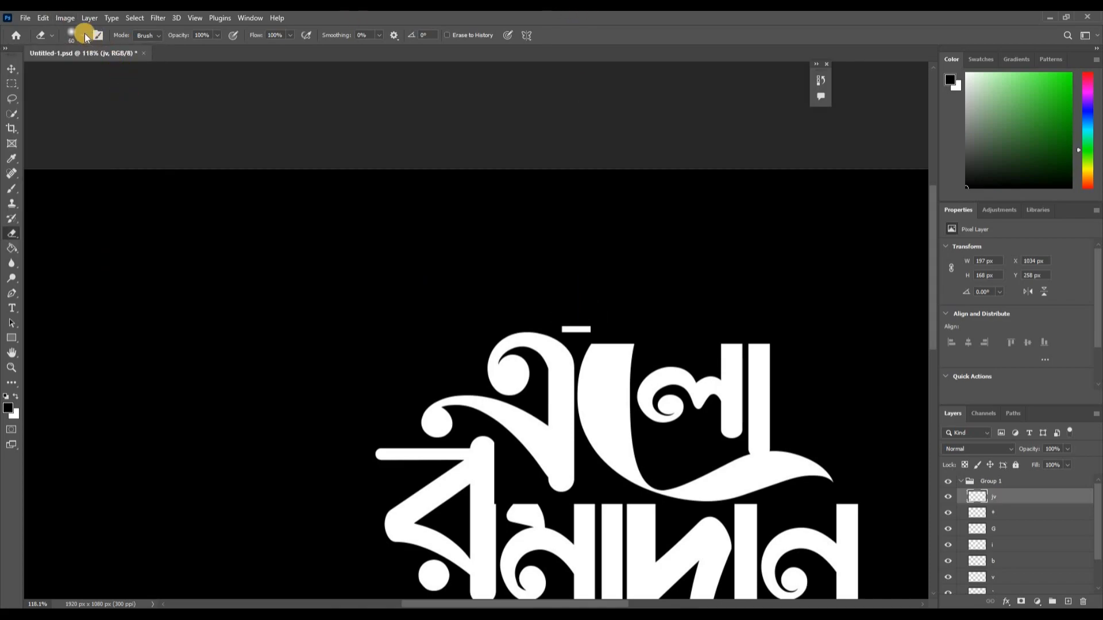
{"action": "left_click_drag", "start_coordinate": [118, 98], "coordinate": [205, 95]}
{"action": "left_click", "coordinate": [575, 316]}
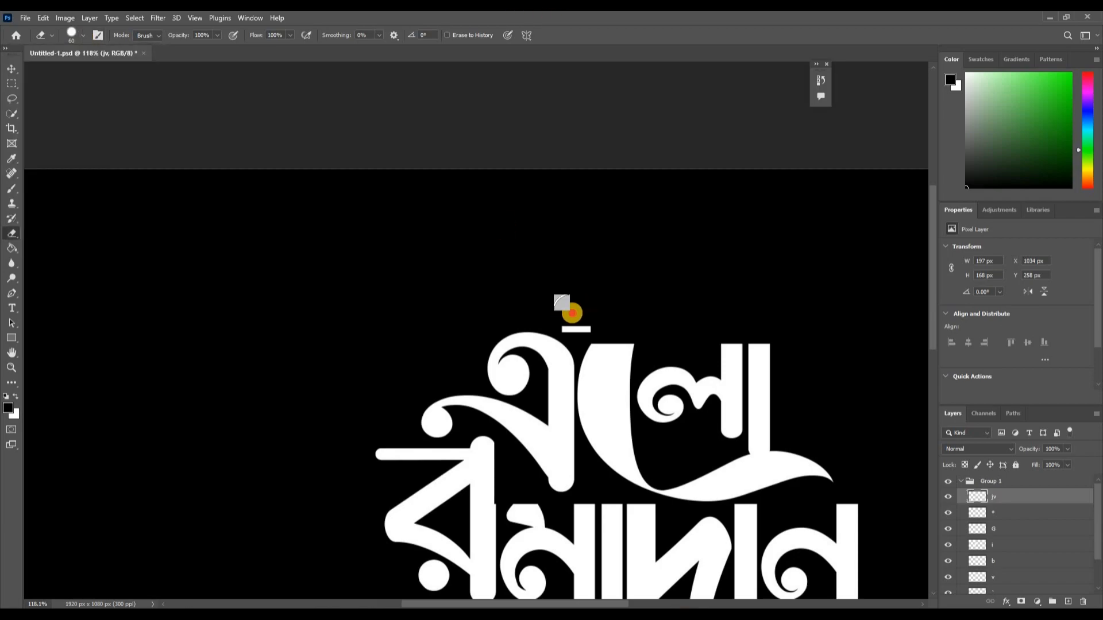
{"action": "left_click", "coordinate": [992, 507]}
{"action": "left_click_drag", "start_coordinate": [566, 329], "coordinate": [575, 317]}
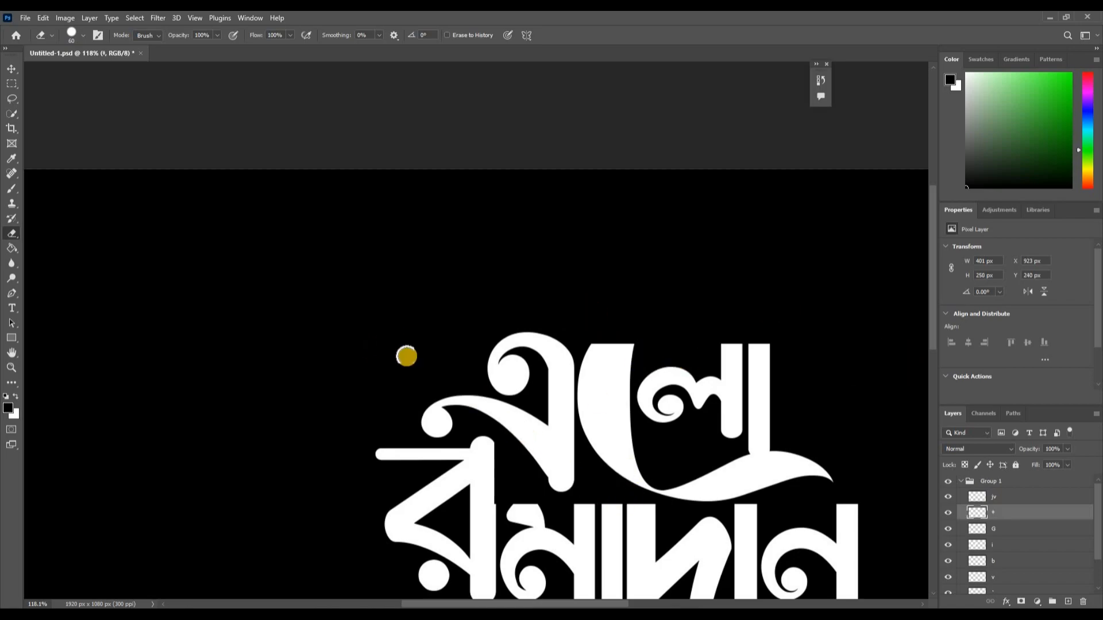
{"action": "scroll", "coordinate": [389, 339], "scroll_direction": "down", "scroll_amount": 10}
{"action": "scroll", "coordinate": [639, 459], "scroll_direction": "up", "scroll_amount": 4}
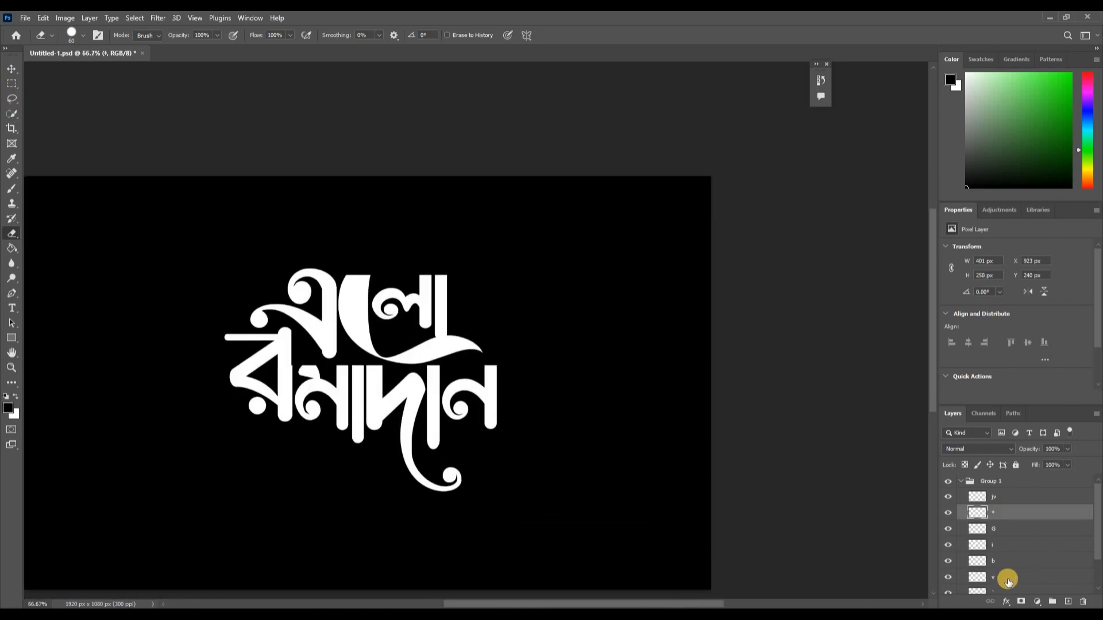
{"action": "scroll", "coordinate": [782, 480], "scroll_direction": "left", "scroll_amount": 3}
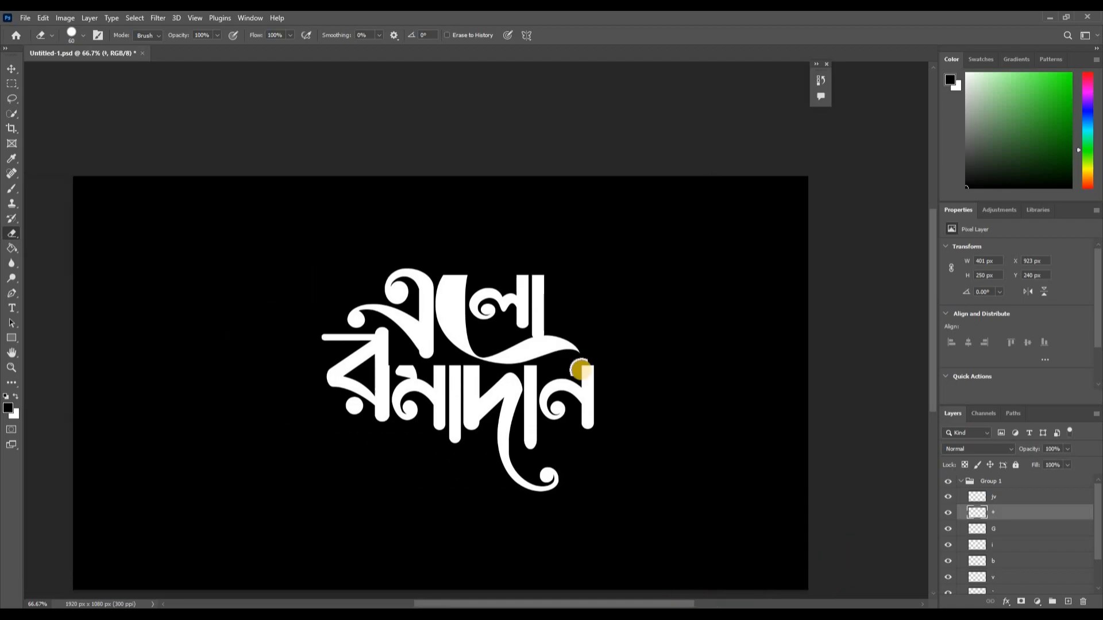
{"action": "scroll", "coordinate": [313, 342], "scroll_direction": "down", "scroll_amount": 4}
{"action": "scroll", "coordinate": [541, 380], "scroll_direction": "down", "scroll_amount": 2}
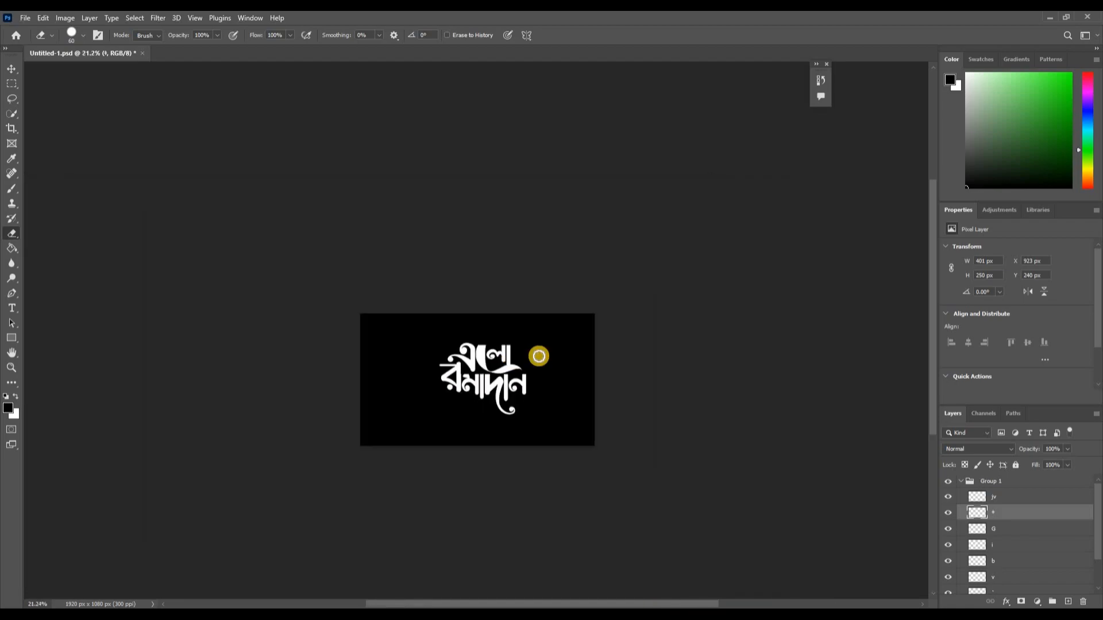
{"action": "scroll", "coordinate": [571, 359], "scroll_direction": "up", "scroll_amount": 4}
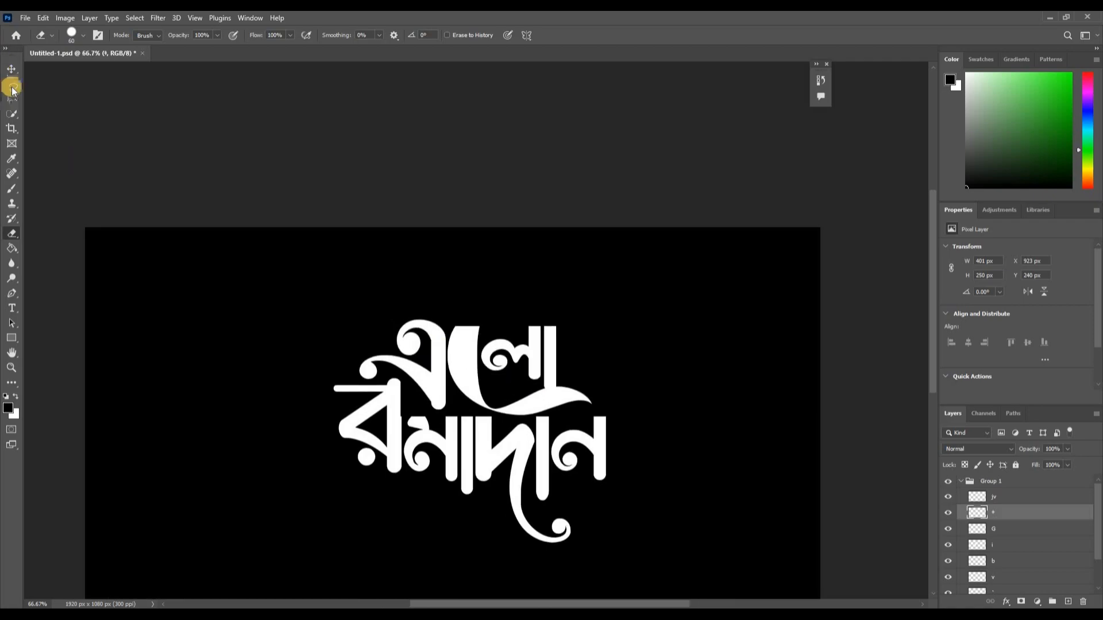
Add a new empty layer above "লা" and select a thin 458 x 7 px strip just above "ে" and "লা" on it
{"action": "key", "text": "m"}
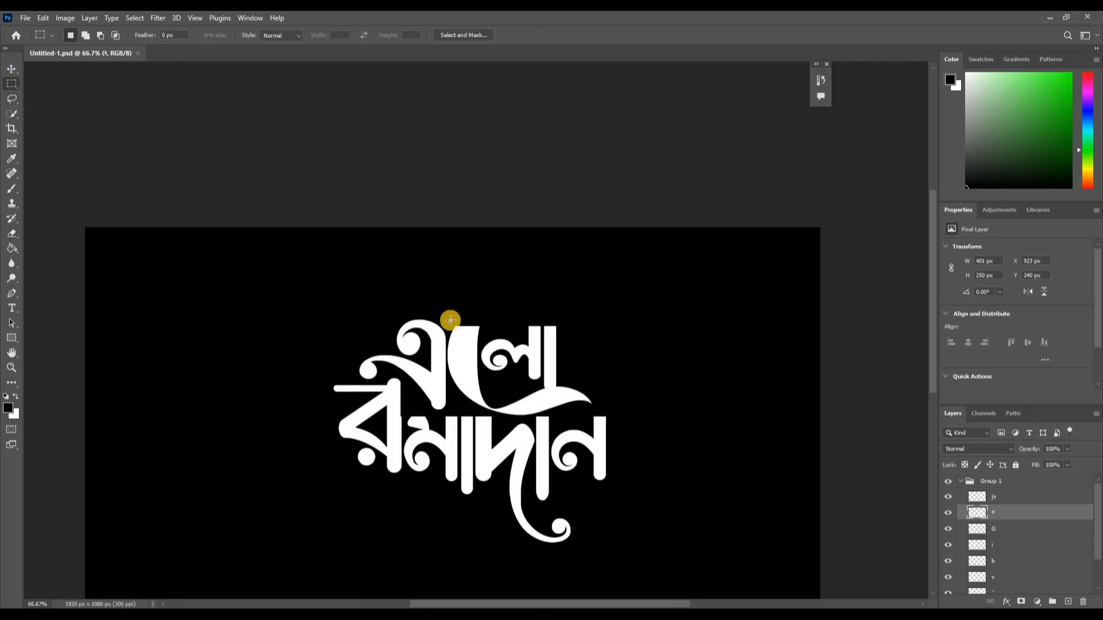
{"action": "key", "text": "alt+bracketright"}
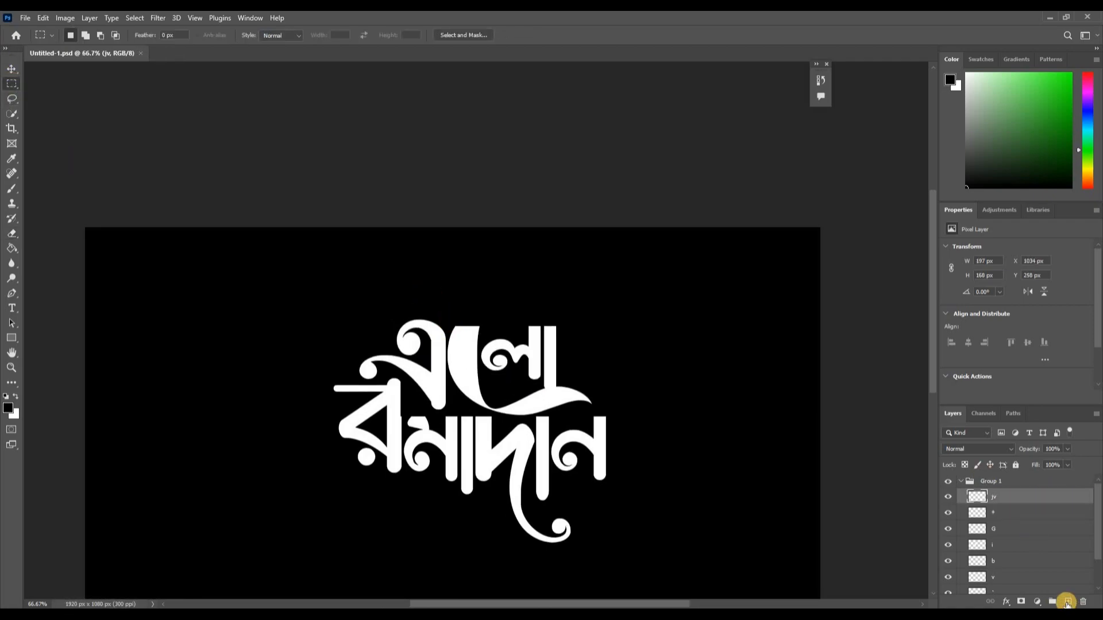
{"action": "key", "text": "ctrl+shift+alt+n"}
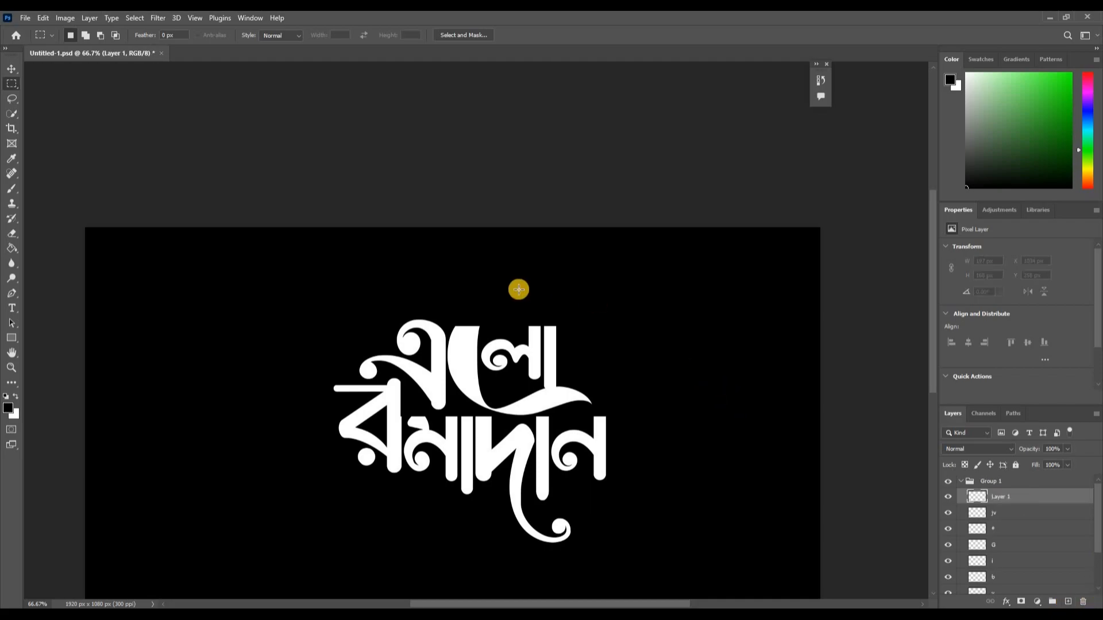
{"action": "scroll", "coordinate": [379, 338], "scroll_direction": "up", "scroll_amount": 5}
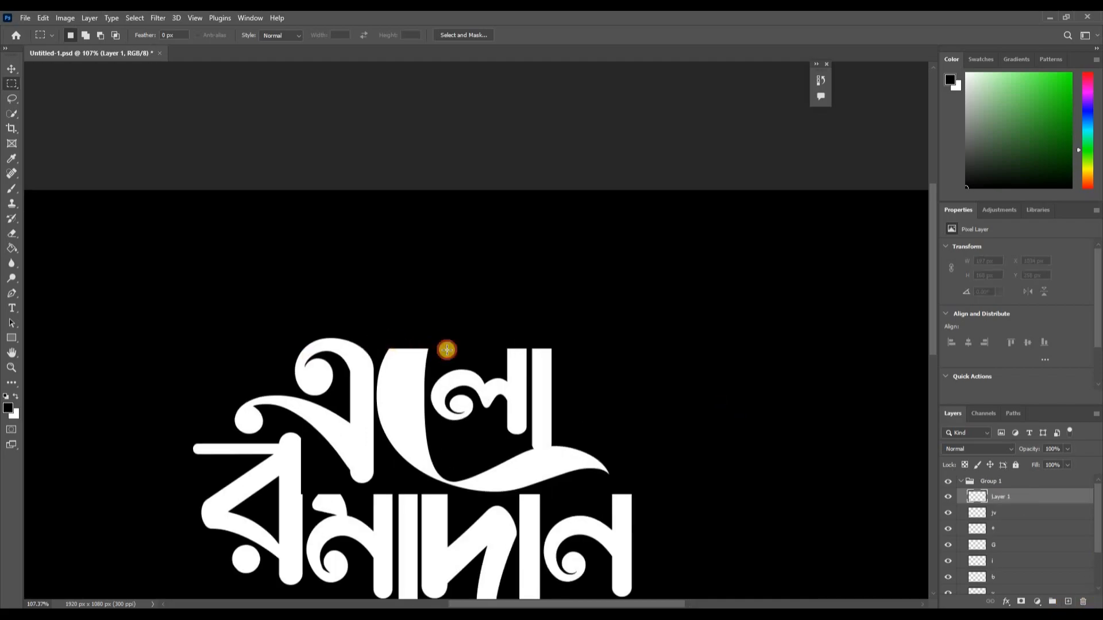
{"action": "left_click_drag", "start_coordinate": [375, 342], "coordinate": [657, 343]}
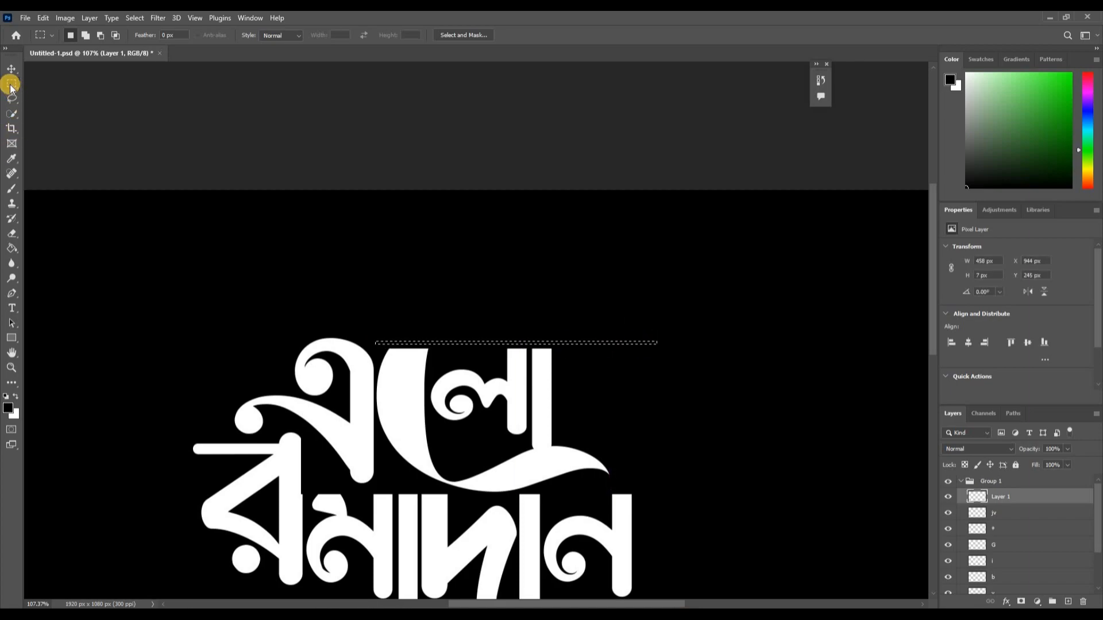
{"action": "left_click", "coordinate": [11, 69]}
{"action": "left_click", "coordinate": [527, 346]}
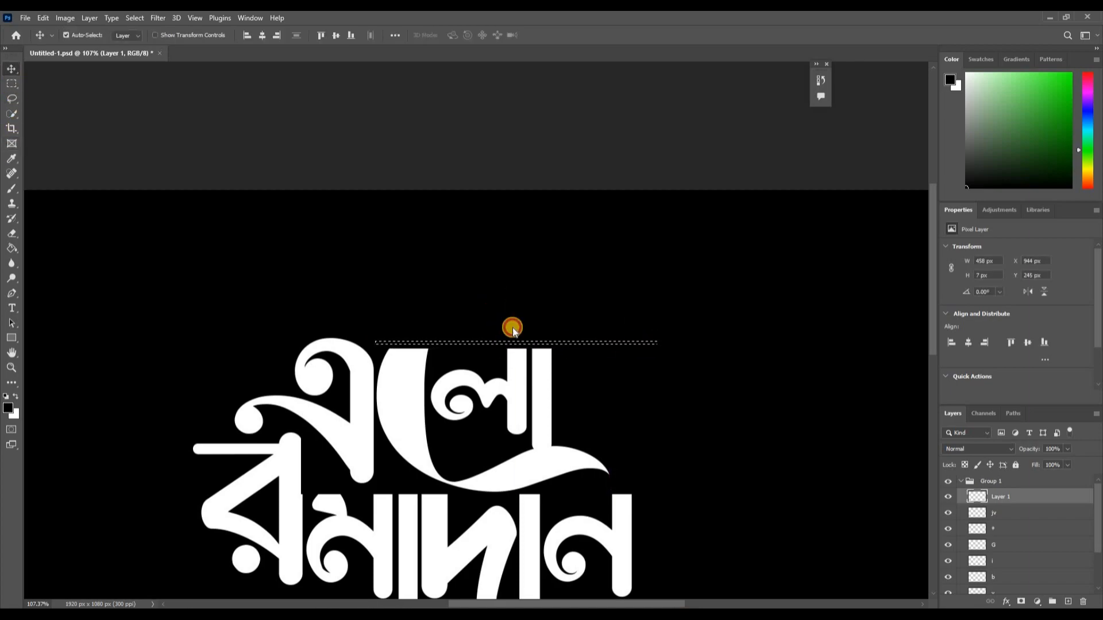
{"action": "left_click", "coordinate": [529, 238]}
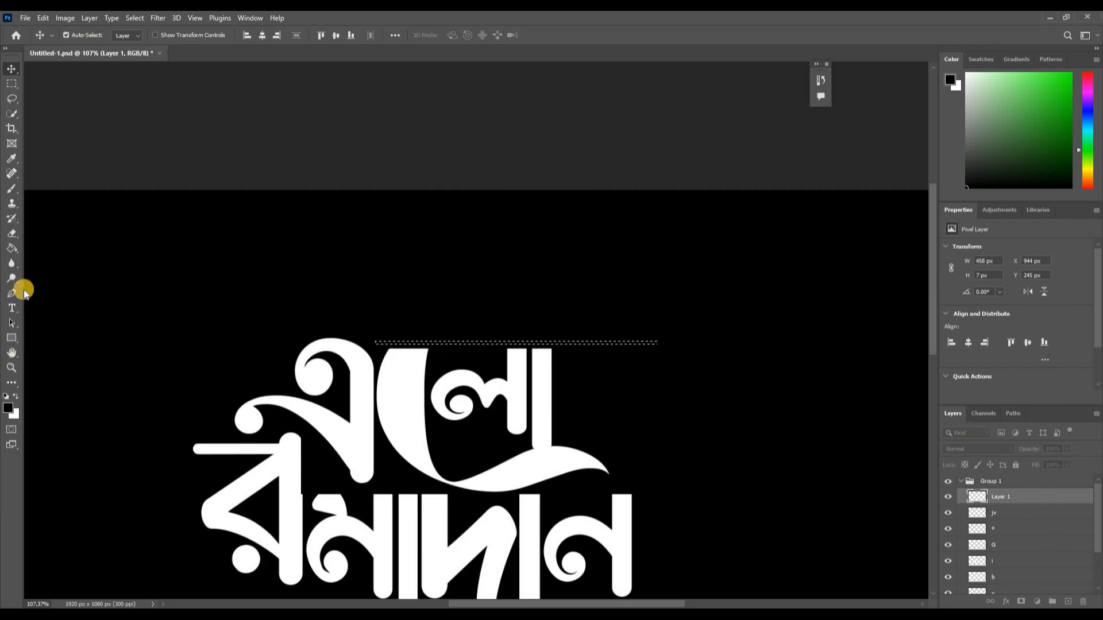
Set the foreground color to white (ffffff), fill the selected strip with it using the Paint Bucket, and deselect
{"action": "left_click", "coordinate": [11, 249]}
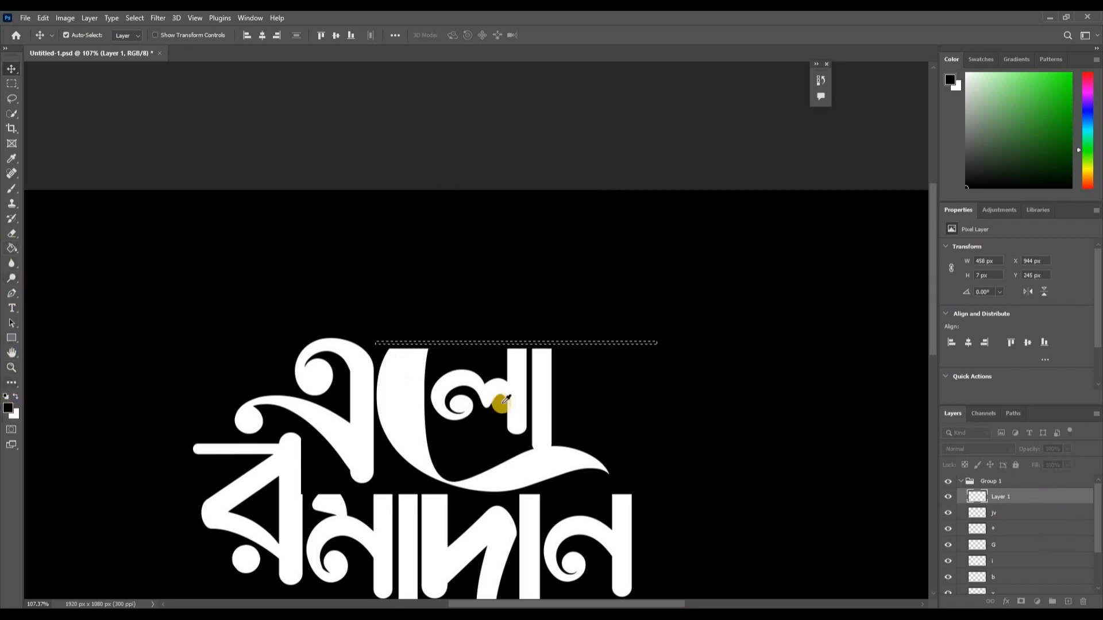
{"action": "left_click", "coordinate": [402, 379]}
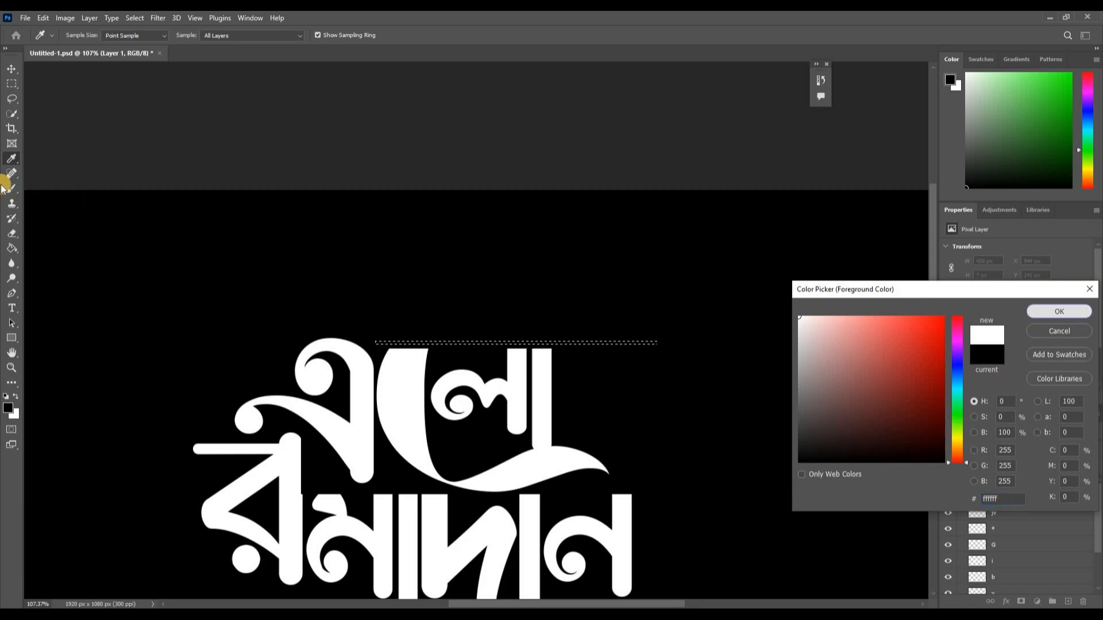
{"action": "key", "text": "Return"}
{"action": "left_click", "coordinate": [13, 248]}
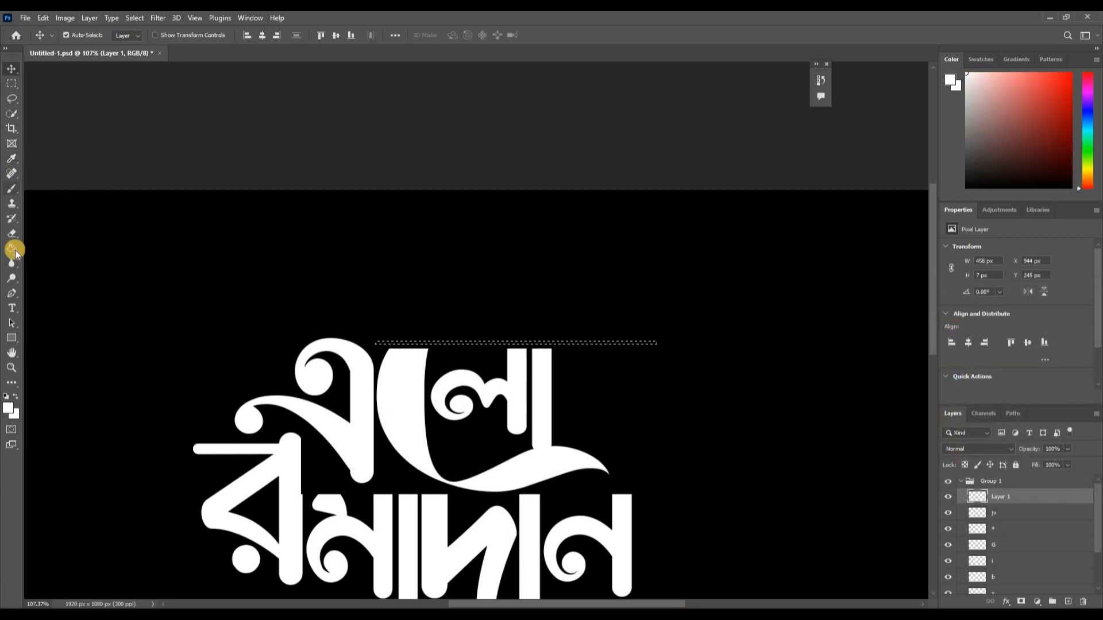
{"action": "left_click", "coordinate": [487, 343]}
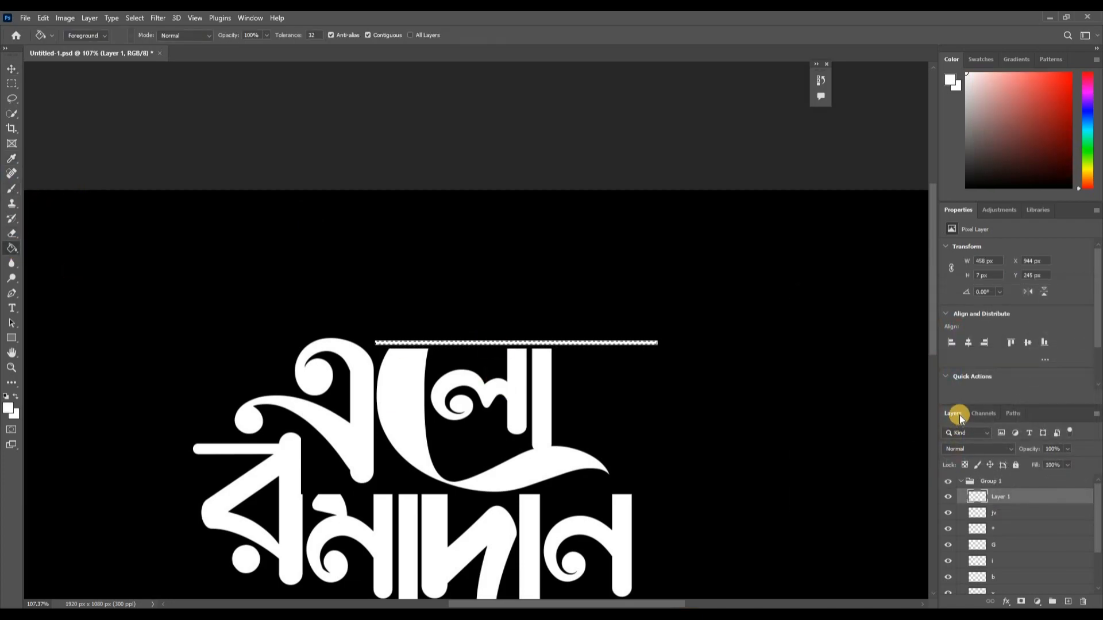
{"action": "key", "text": "ctrl+d"}
Nudge the white strip onto the tops of "ে" and "লা" and against "এ", at X 922 px and Y 252 px
{"action": "left_click", "coordinate": [11, 70]}
{"action": "key", "text": "Down"}
{"action": "key", "text": "Down"}
{"action": "key", "text": "Down"}
{"action": "key", "text": "Down"}
{"action": "key", "text": "Down"}
{"action": "key", "text": "Down"}
{"action": "key", "text": "Down"}
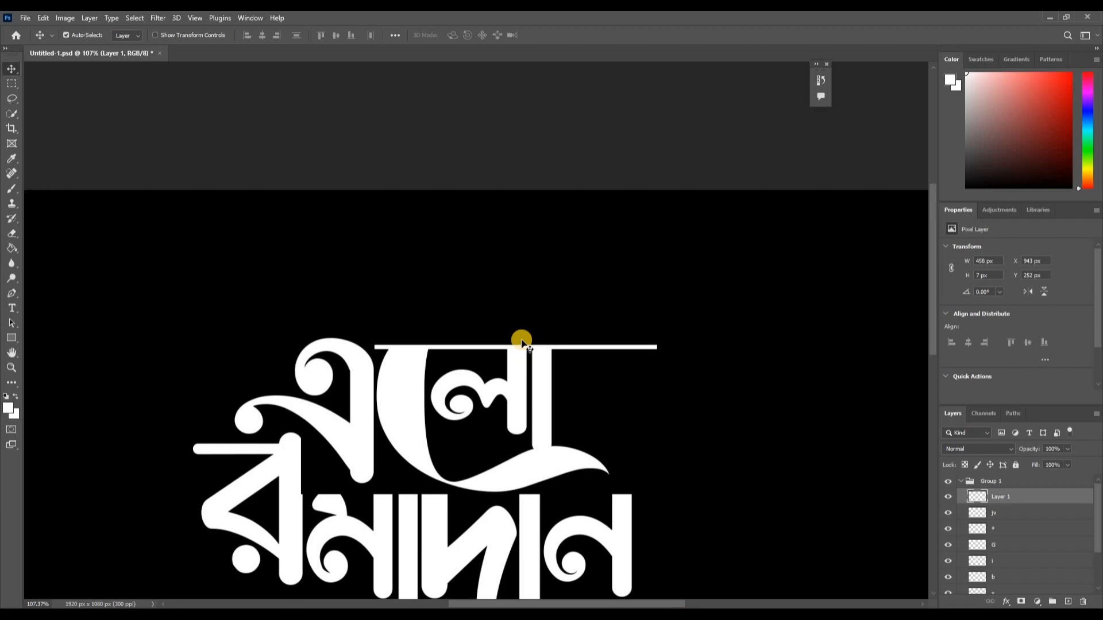
{"action": "key", "text": "Left"}
{"action": "scroll", "coordinate": [503, 353], "scroll_direction": "down", "scroll_amount": 1}
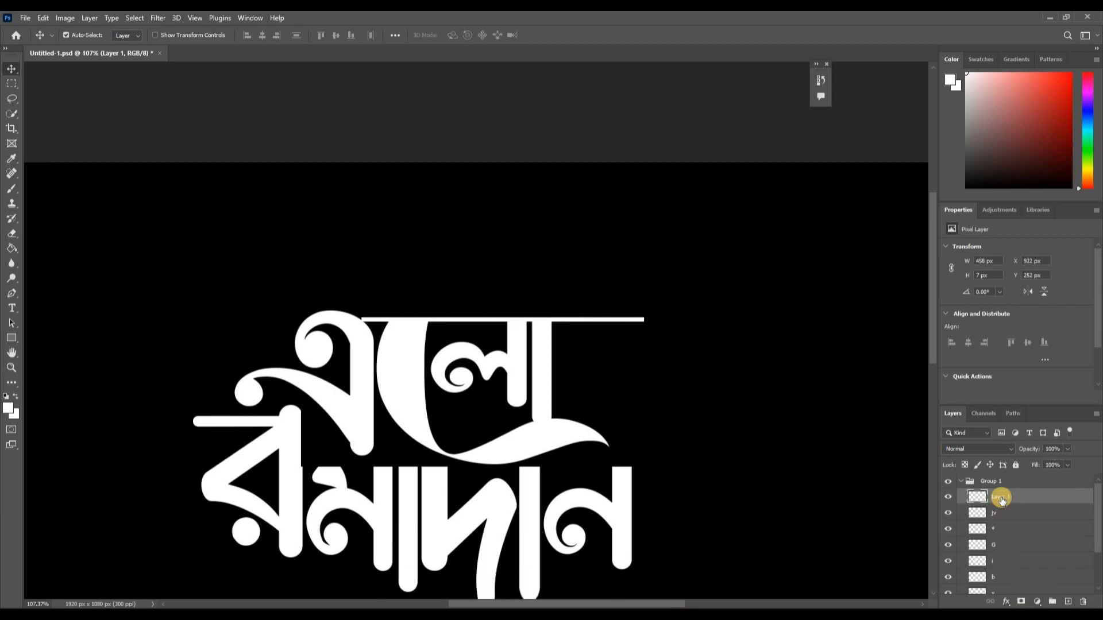
Duplicate the white headline strip layer and place the copy along the tops of "মাদান", starting at the stem of "র"
{"action": "right_click", "coordinate": [915, 236]}
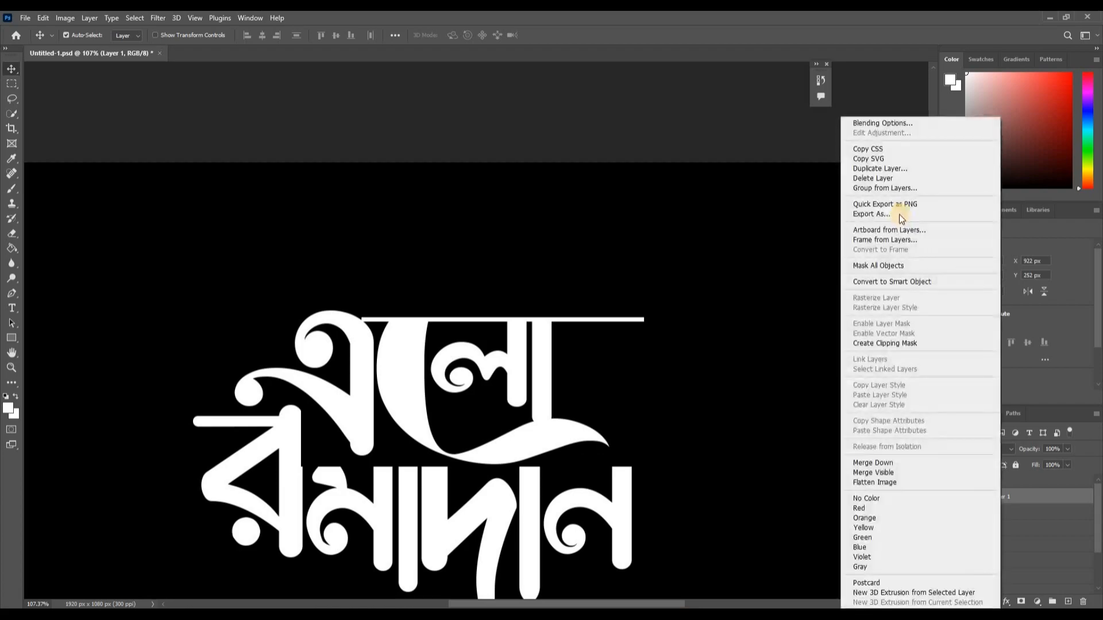
{"action": "left_click", "coordinate": [878, 169]}
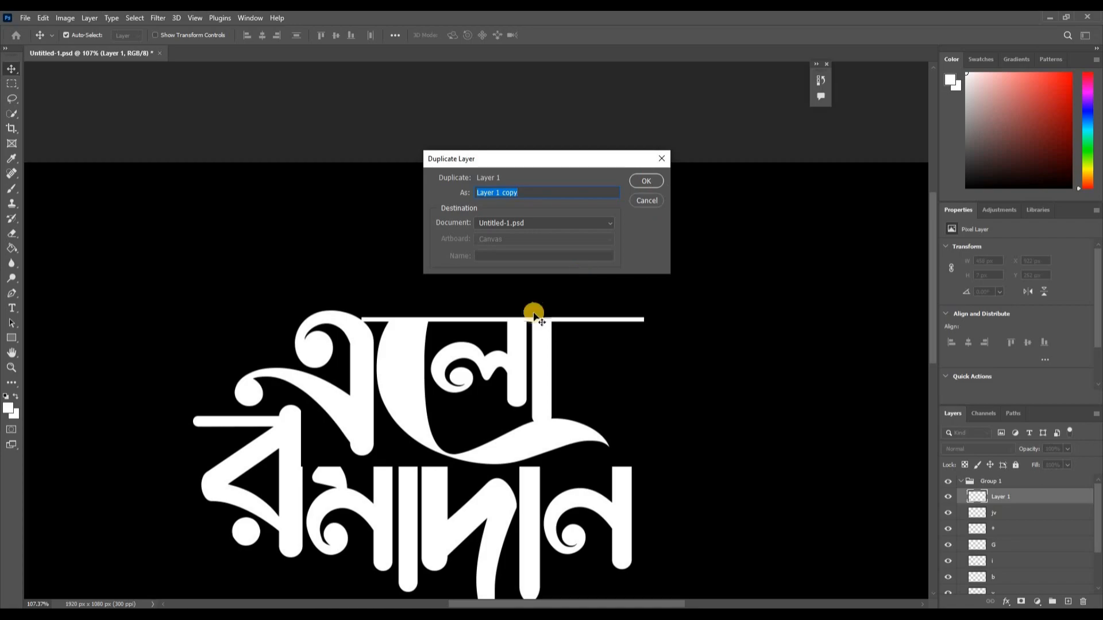
{"action": "key", "text": "Return"}
{"action": "left_click_drag", "start_coordinate": [528, 455], "coordinate": [435, 469]}
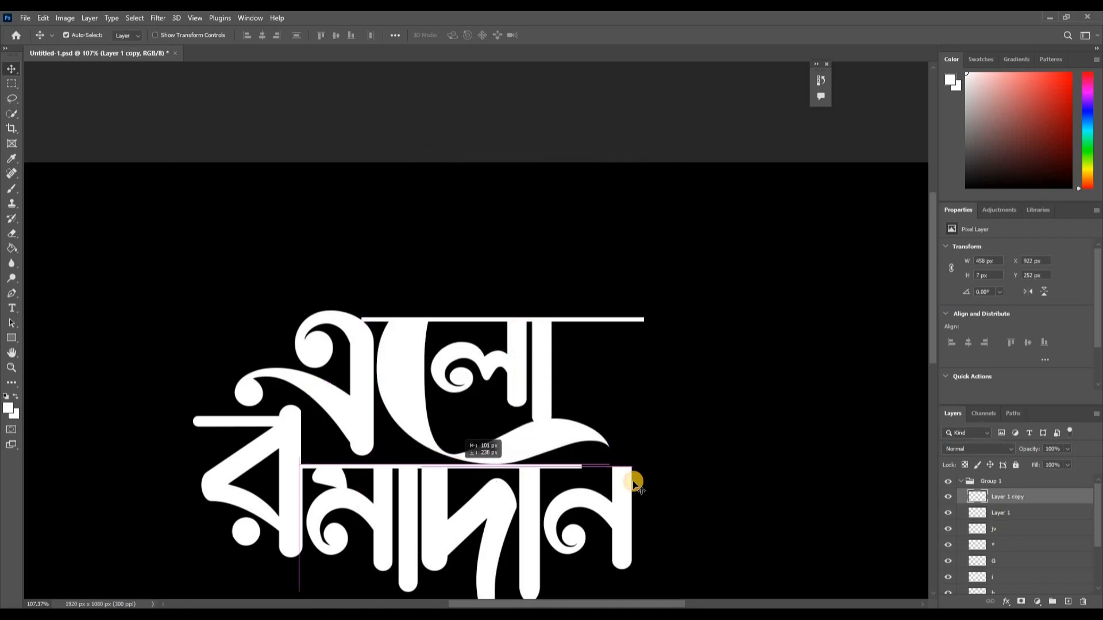
Stretch the copied strip horizontally to 134.72% width so it extends past the end of "ন"
{"action": "key", "text": "ctrl+t"}
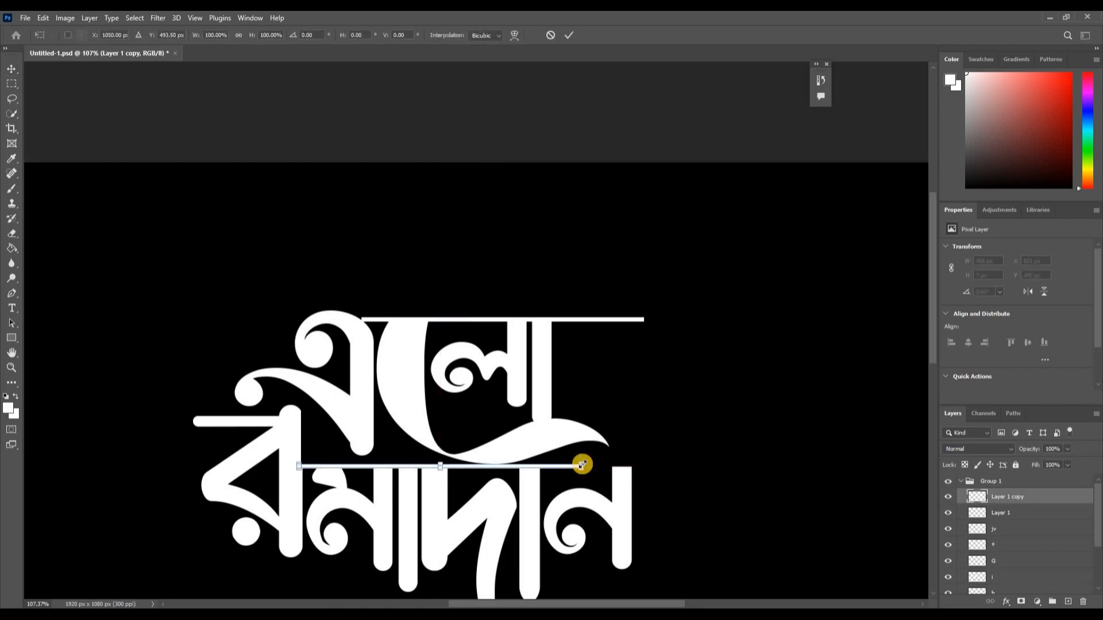
{"action": "left_click_drag", "start_coordinate": [603, 465], "coordinate": [681, 465]}
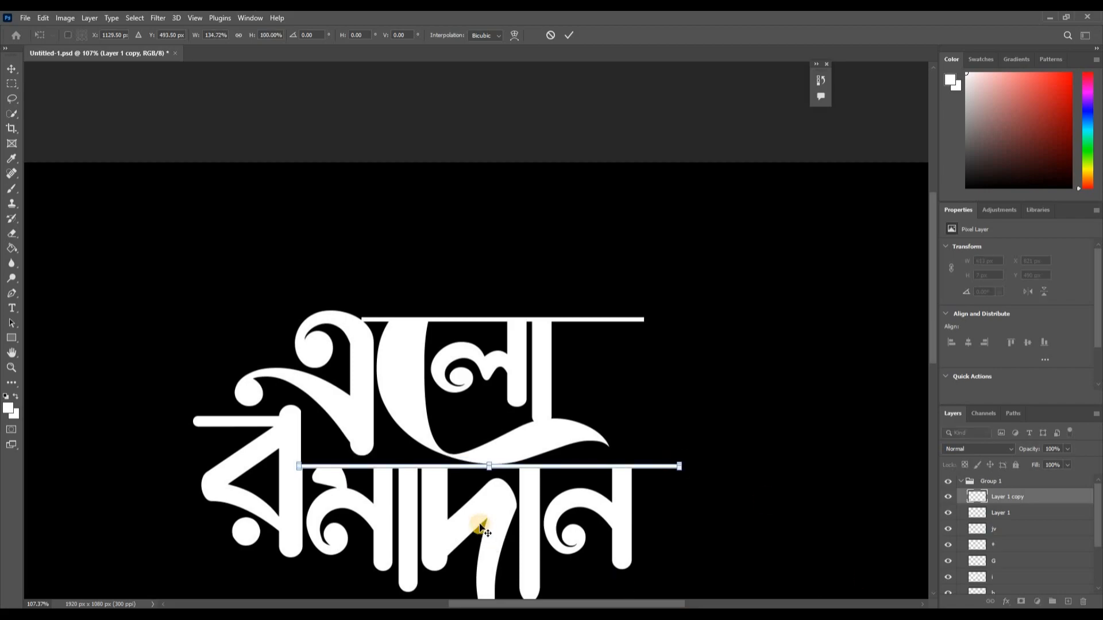
{"action": "key", "text": "Return"}
Nudge the "ে" layer with its sweeping tail up to Y 236 px, clear of the lower headline strip
{"action": "scroll", "coordinate": [503, 416], "scroll_direction": "down", "scroll_amount": 1}
{"action": "left_click", "coordinate": [501, 414]}
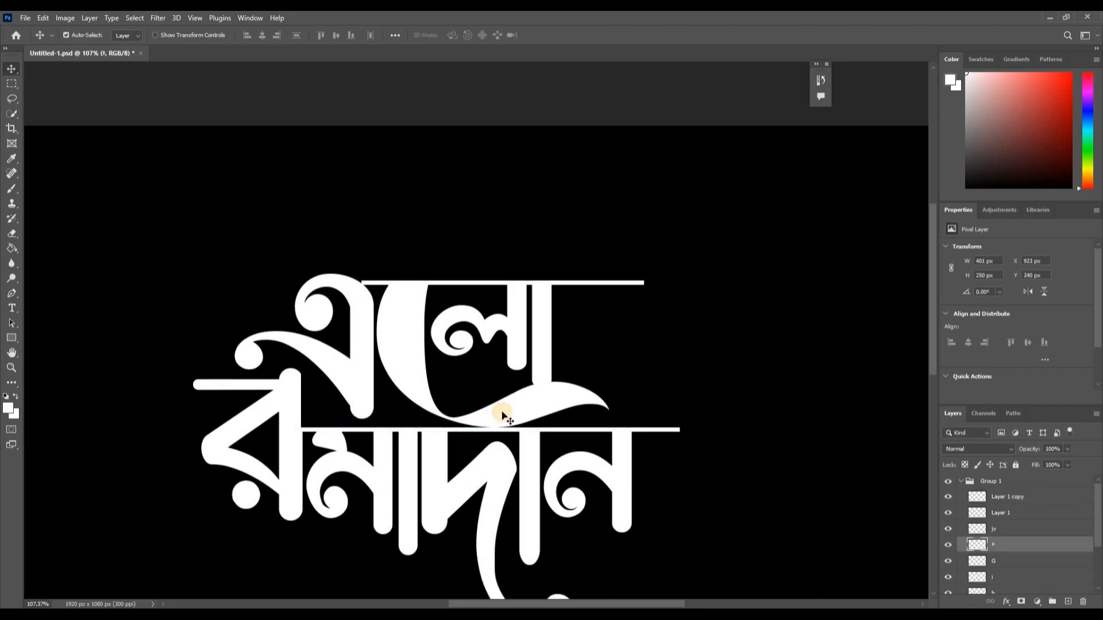
{"action": "key", "text": "Up"}
{"action": "key", "text": "Up"}
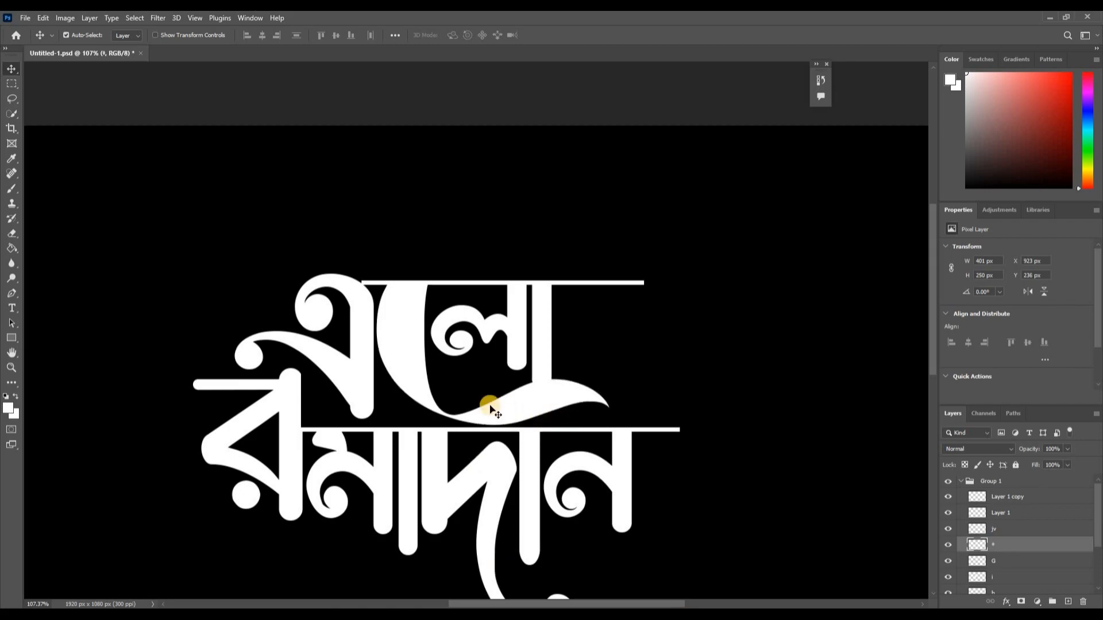
Collapse Group 1 and move the whole lettering group nearer the canvas center, at X 988 px and Y 571.5 px
{"action": "scroll", "coordinate": [403, 333], "scroll_direction": "down", "scroll_amount": 5}
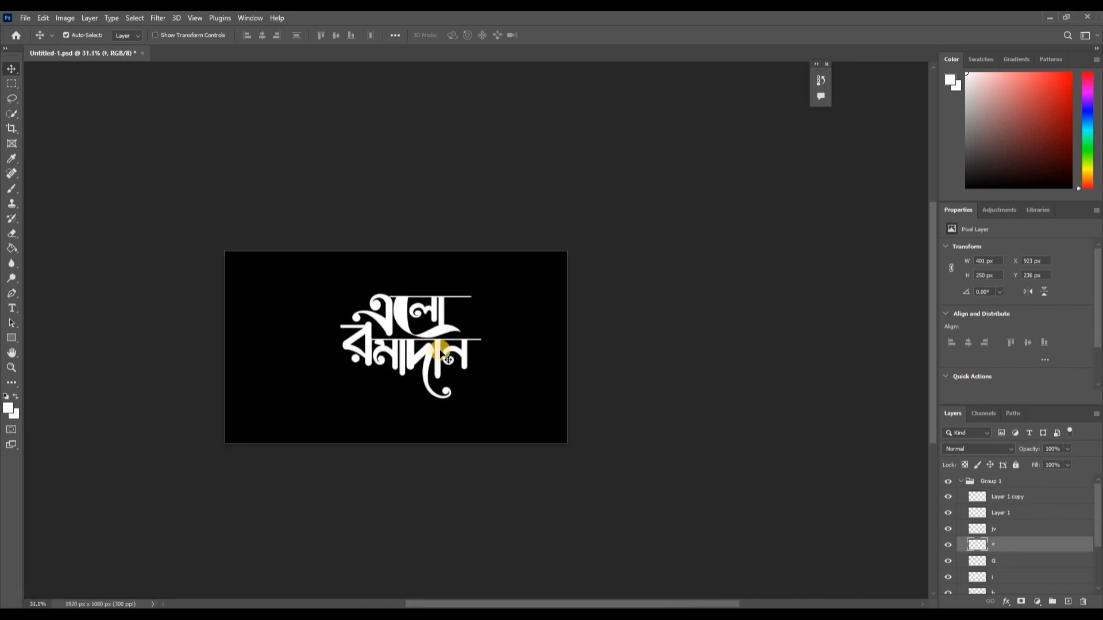
{"action": "key", "text": "ctrl+s"}
{"action": "scroll", "coordinate": [956, 497], "scroll_direction": "down", "scroll_amount": 3}
{"action": "scroll", "coordinate": [954, 482], "scroll_direction": "up", "scroll_amount": 3}
{"action": "left_click", "coordinate": [961, 481]}
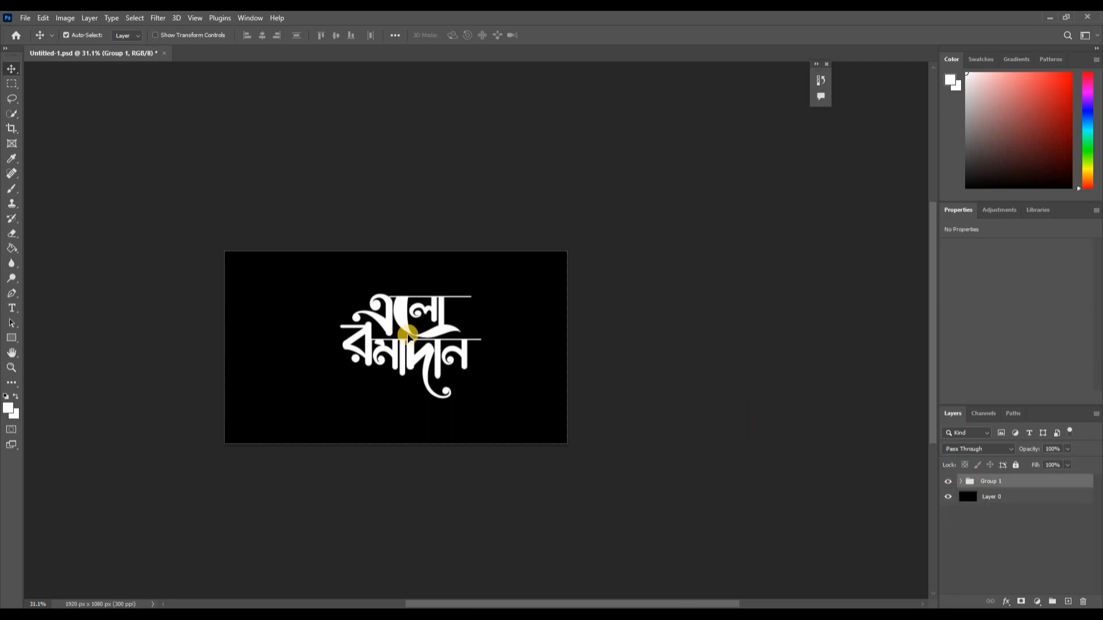
{"action": "key", "text": "ctrl+t"}
{"action": "mouse_move", "coordinate": [453, 339]}
{"action": "left_mouse_down"}
{"action": "mouse_move", "coordinate": [480, 364]}
{"action": "mouse_move", "coordinate": [374, 344]}
{"action": "mouse_move", "coordinate": [441, 345]}
{"action": "left_mouse_up"}
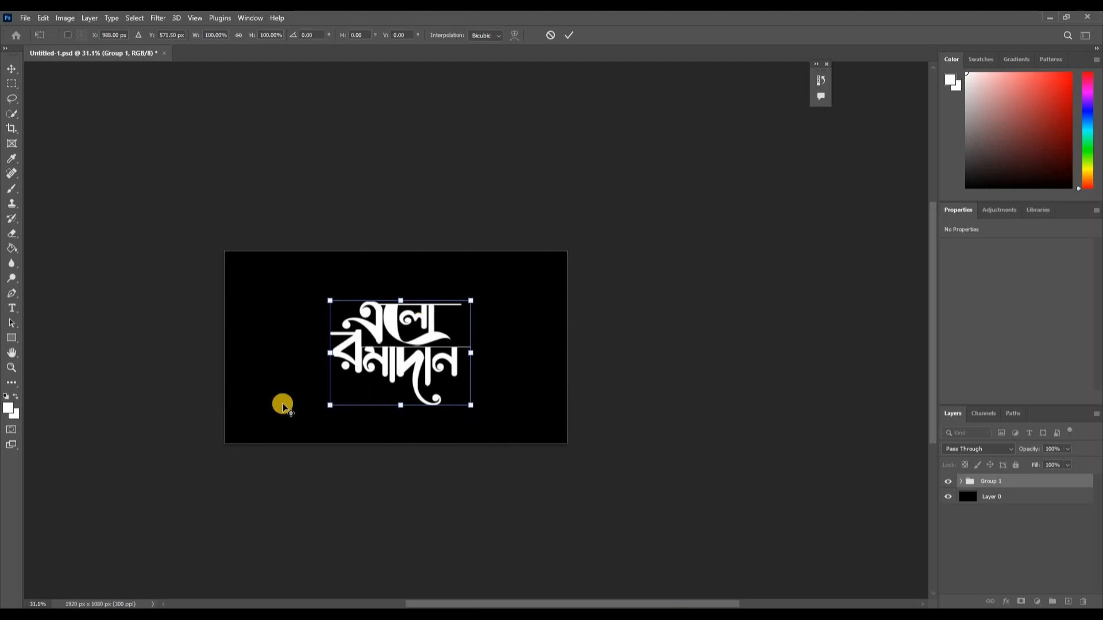
{"action": "key", "text": "Return"}
{"action": "key", "text": "ctrl+0"}
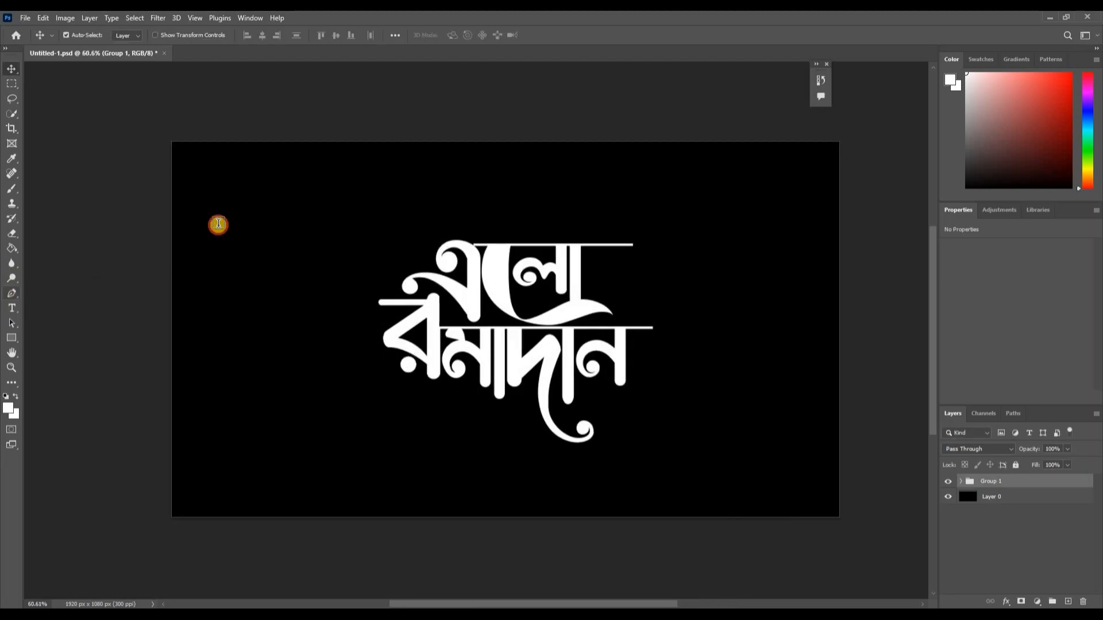
Add "রমাদান" as plain 36 pt Li Hasan Iccheghuri ANSI V1 text and place it beside the custom lettering
{"action": "key", "text": "t"}
{"action": "left_click", "coordinate": [218, 224]}
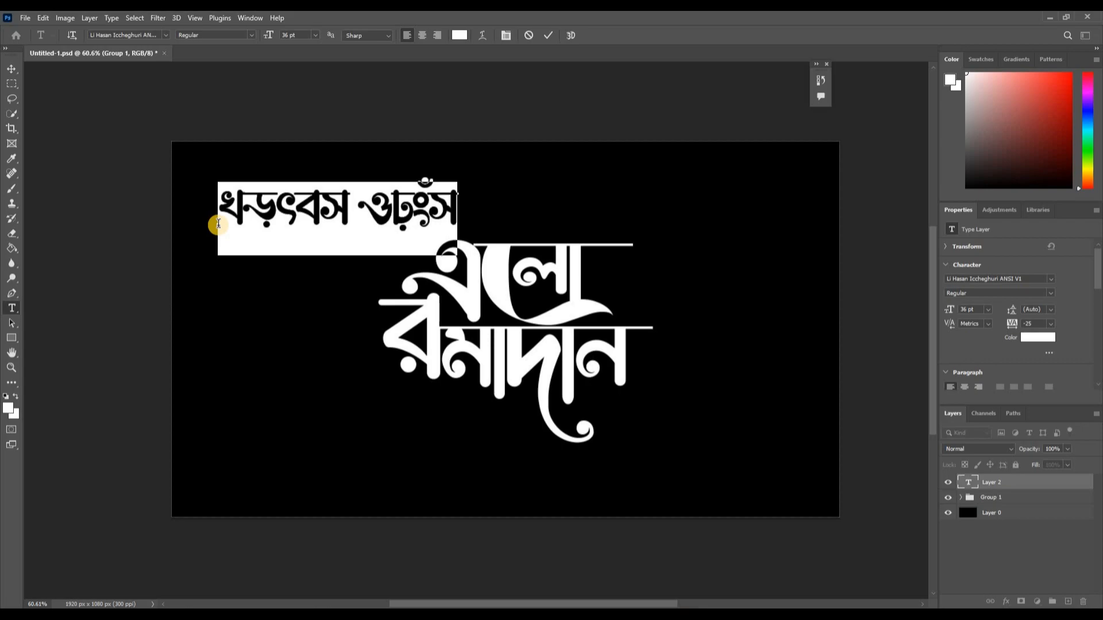
{"action": "type", "text": "রমাদান"}
{"action": "left_click", "coordinate": [11, 69]}
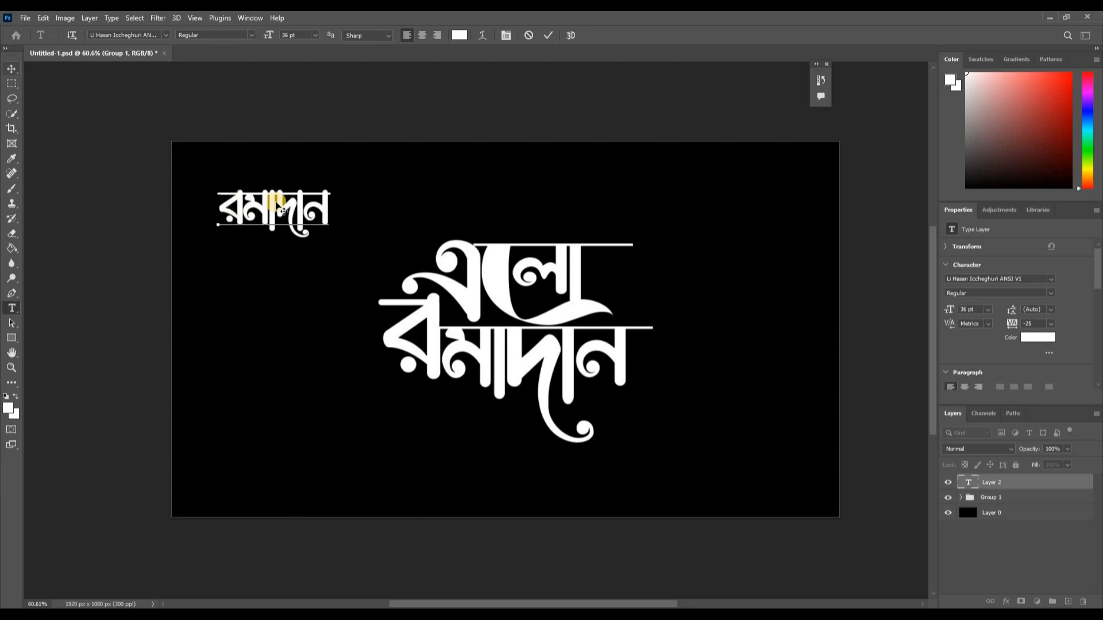
{"action": "left_click_drag", "start_coordinate": [273, 208], "coordinate": [272, 305]}
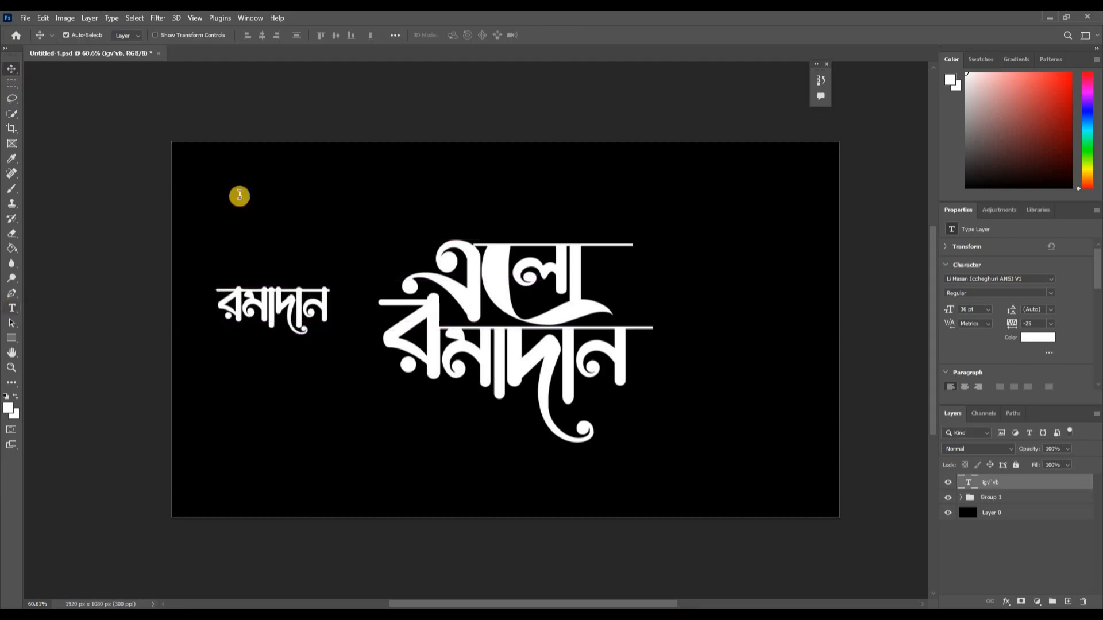
Add "এলো" as a separate 36 pt text layer and place it directly above the plain "রমাদান" text
{"action": "key", "text": "t"}
{"action": "left_click", "coordinate": [240, 196]}
{"action": "key", "text": "BackSpace"}
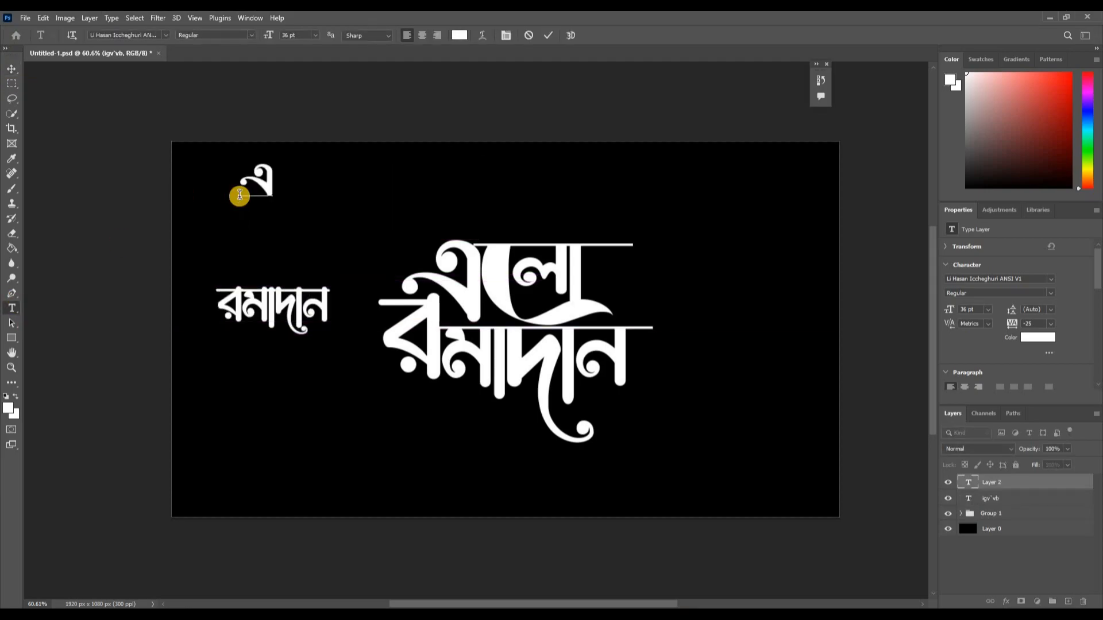
{"action": "type", "text": "G‡jv"}
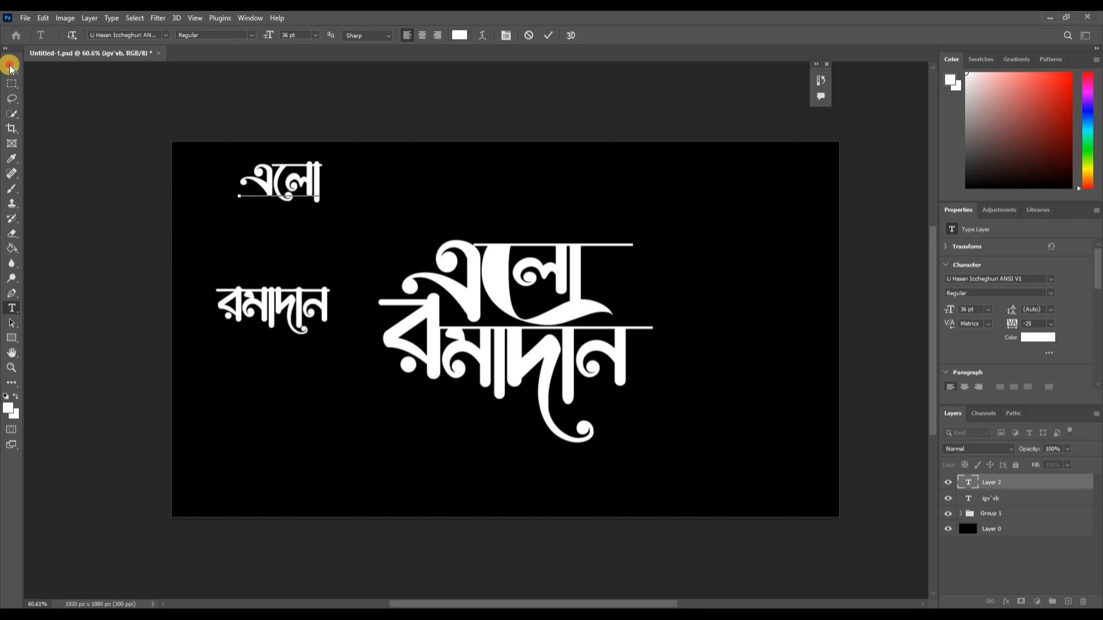
{"action": "key", "text": "ctrl+Return"}
{"action": "left_click_drag", "start_coordinate": [285, 266], "coordinate": [303, 311]}
{"action": "left_click", "coordinate": [304, 312]}
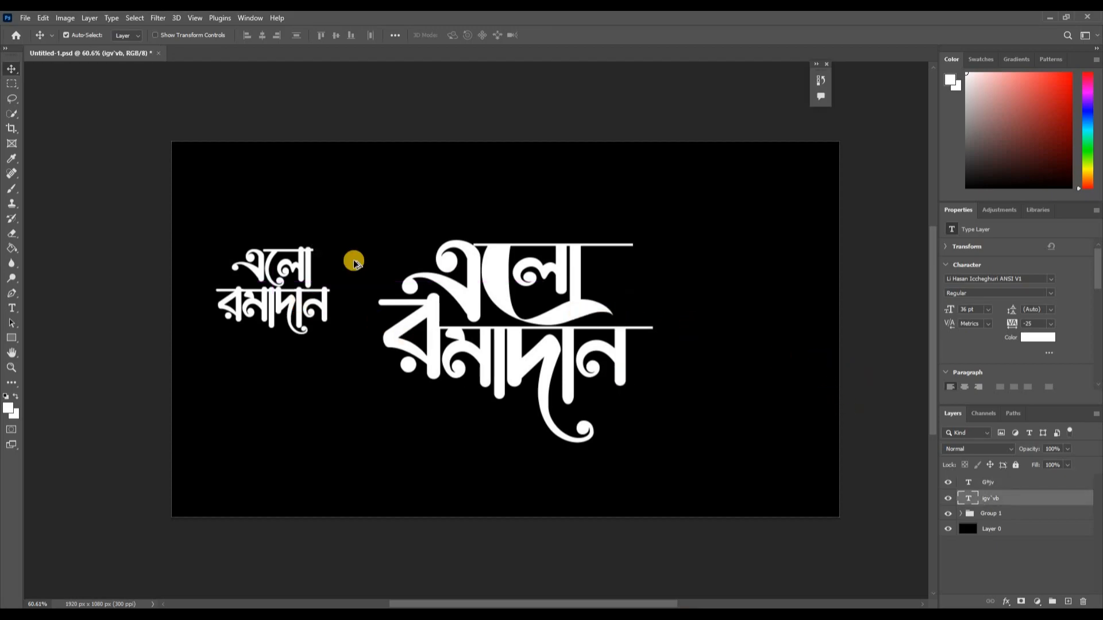
{"action": "scroll", "coordinate": [353, 263], "scroll_direction": "down", "scroll_amount": 5}
{"action": "scroll", "coordinate": [505, 350], "scroll_direction": "up", "scroll_amount": 2}
{"action": "scroll", "coordinate": [478, 308], "scroll_direction": "up", "scroll_amount": 3}
{"action": "scroll", "coordinate": [294, 272], "scroll_direction": "down", "scroll_amount": 2}
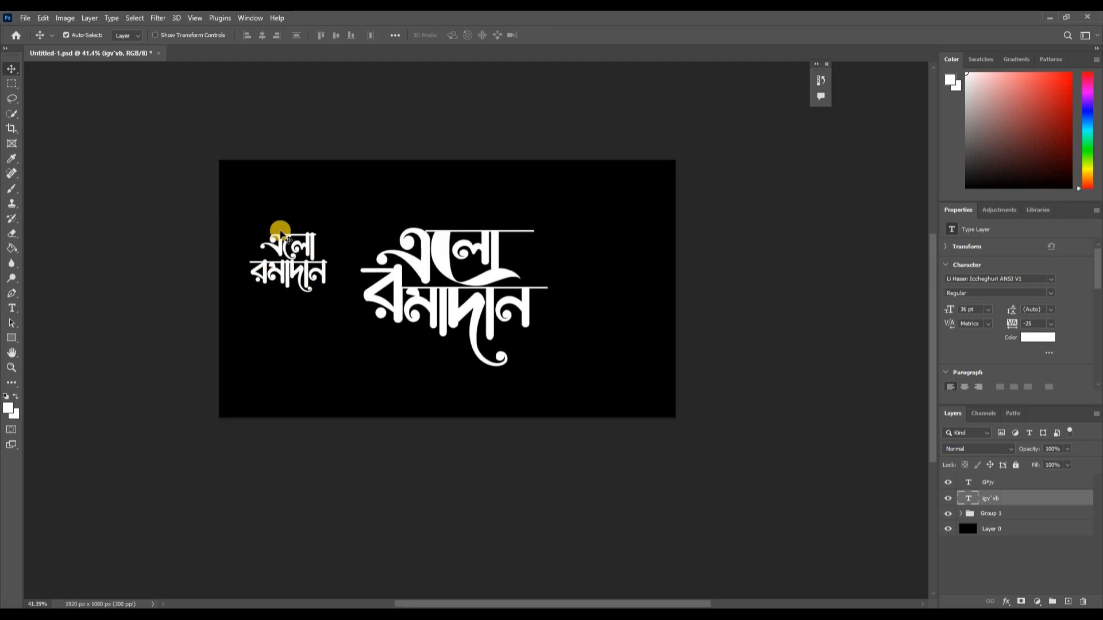